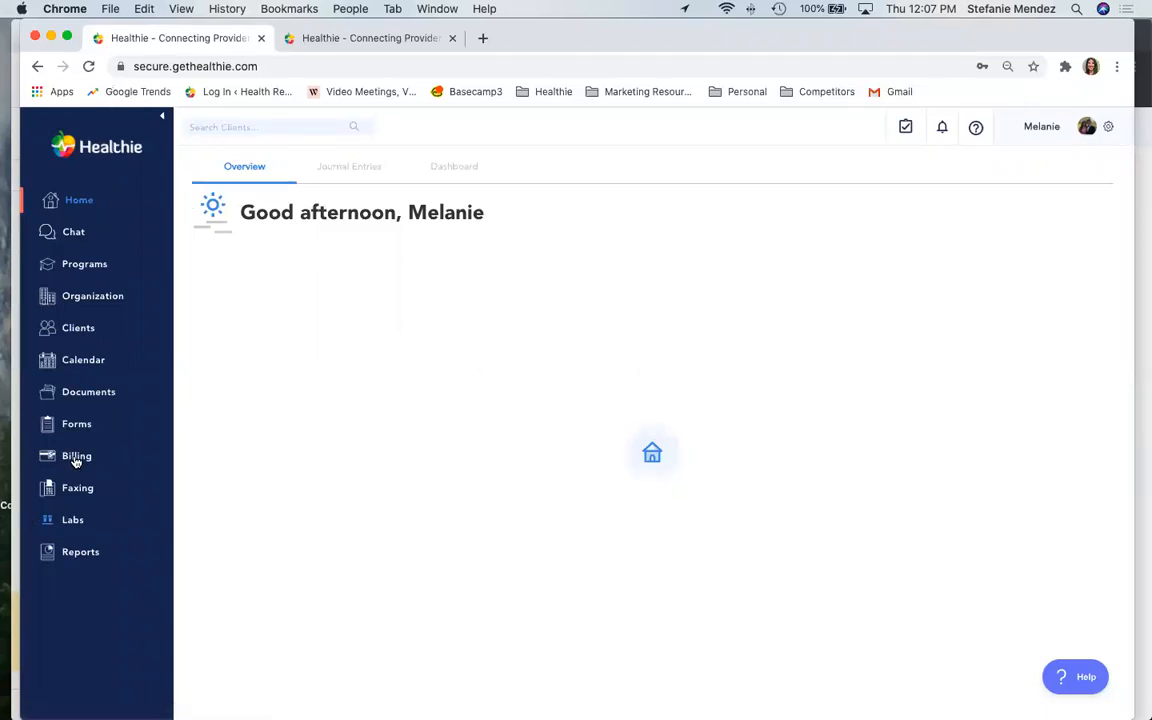
Open the Lab Order - Calcium package from the client packages list for editing
{"action": "left_click", "coordinate": [76, 457]}
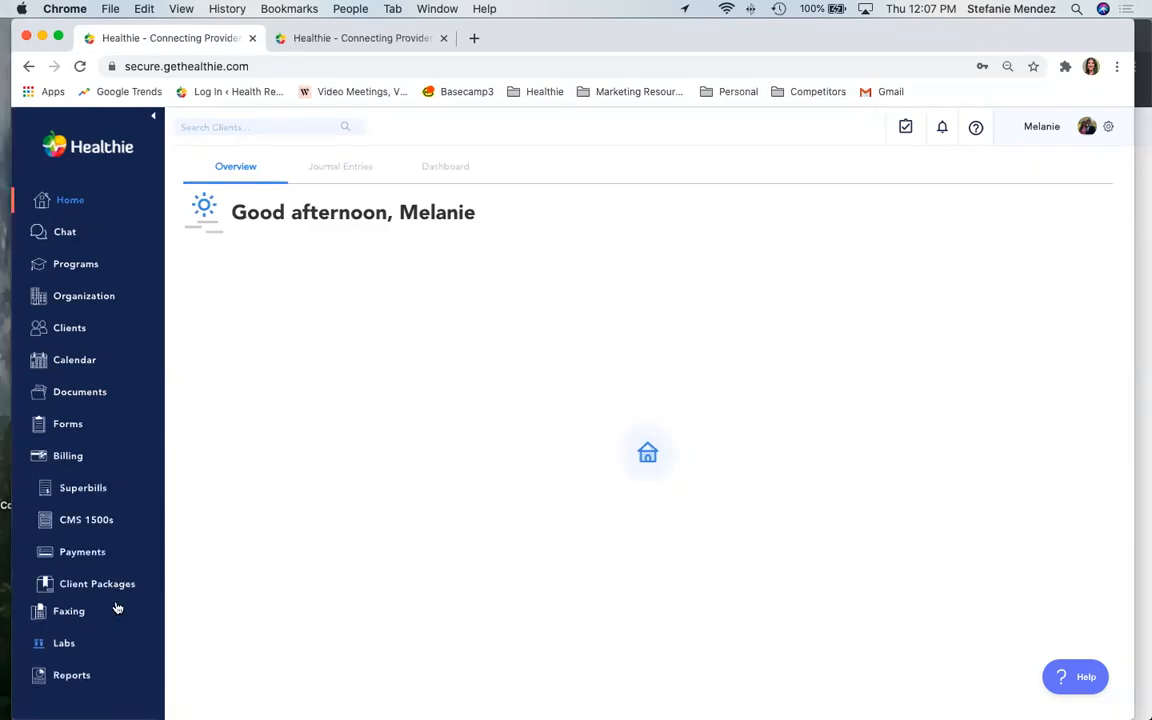
{"action": "left_click", "coordinate": [97, 585]}
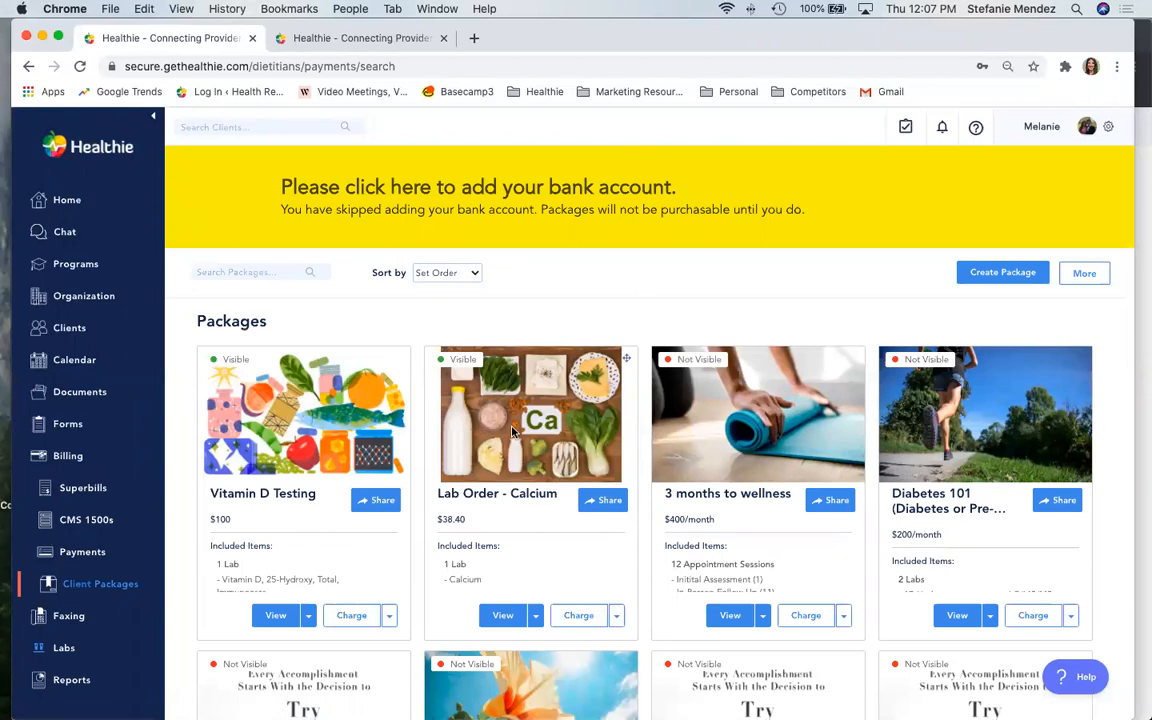
{"action": "scroll", "coordinate": [512, 432], "scroll_direction": "down", "scroll_amount": 5}
{"action": "scroll", "coordinate": [436, 356], "scroll_direction": "up", "scroll_amount": 3}
{"action": "scroll", "coordinate": [485, 401], "scroll_direction": "up", "scroll_amount": 3}
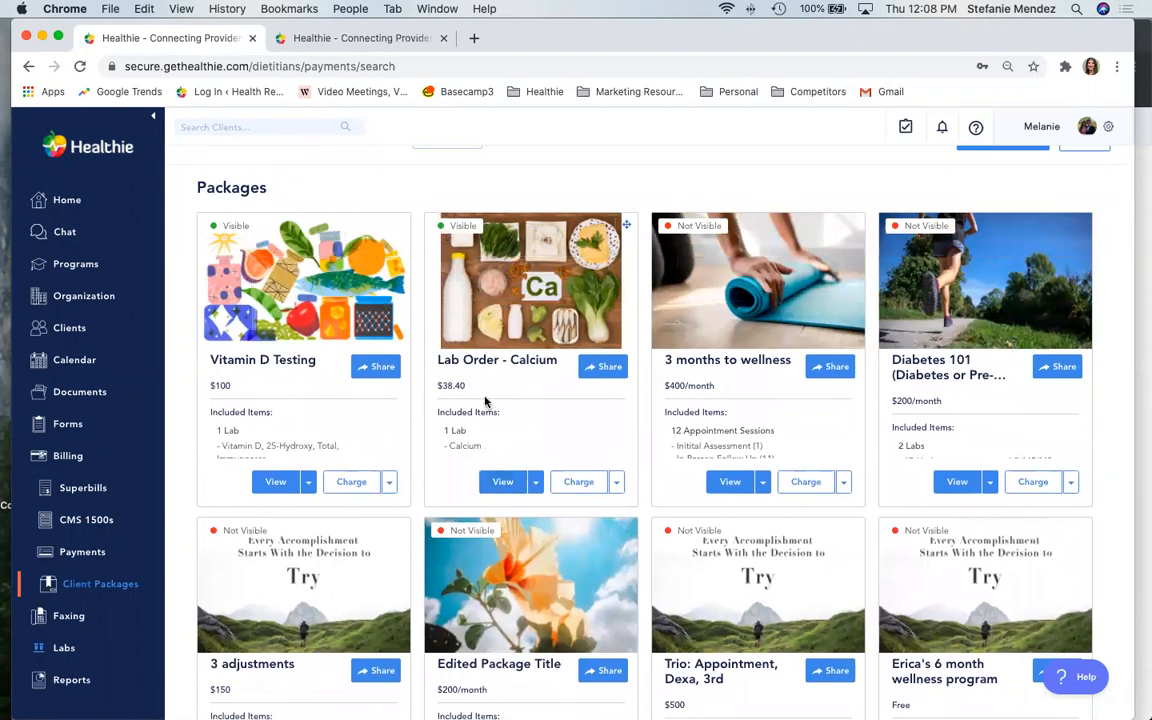
{"action": "scroll", "coordinate": [690, 280], "scroll_direction": "up", "scroll_amount": 2}
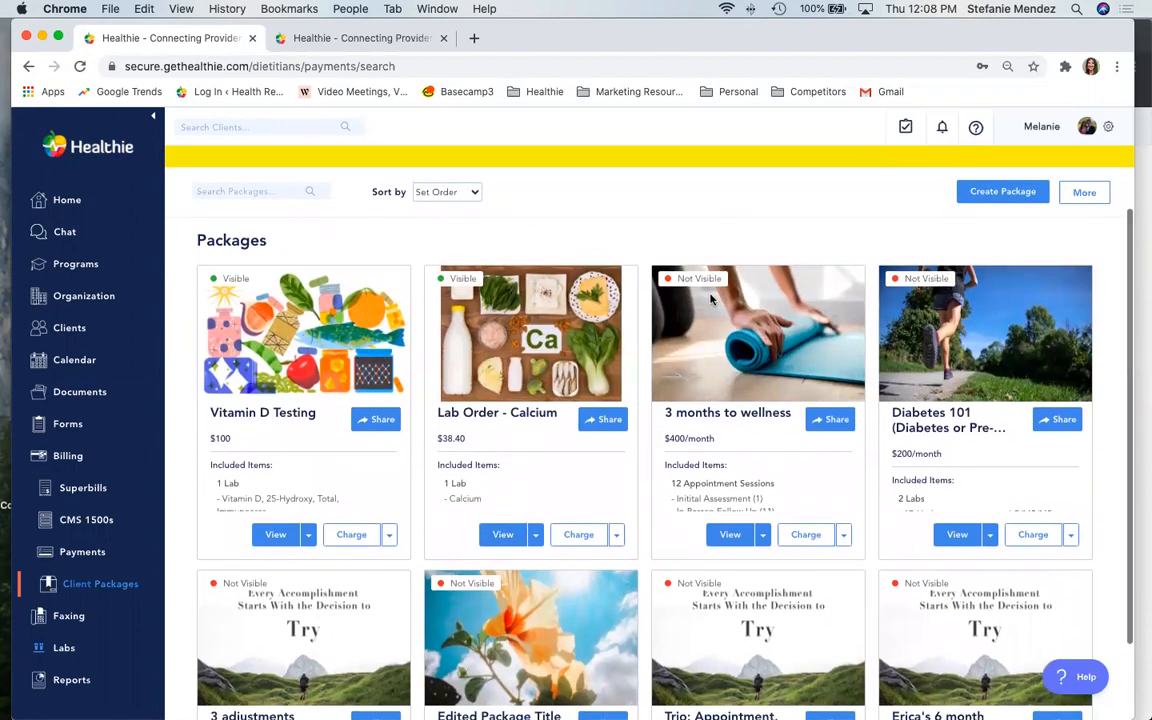
{"action": "scroll", "coordinate": [712, 298], "scroll_direction": "down", "scroll_amount": 1}
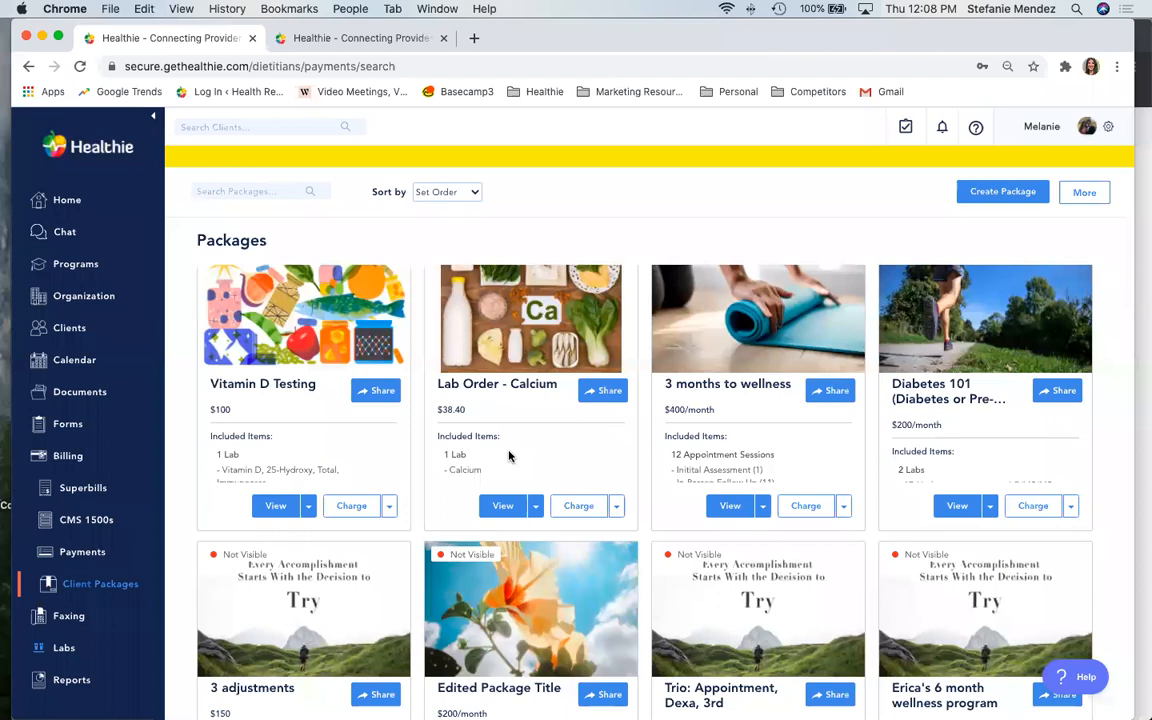
{"action": "scroll", "coordinate": [508, 456], "scroll_direction": "up", "scroll_amount": 1}
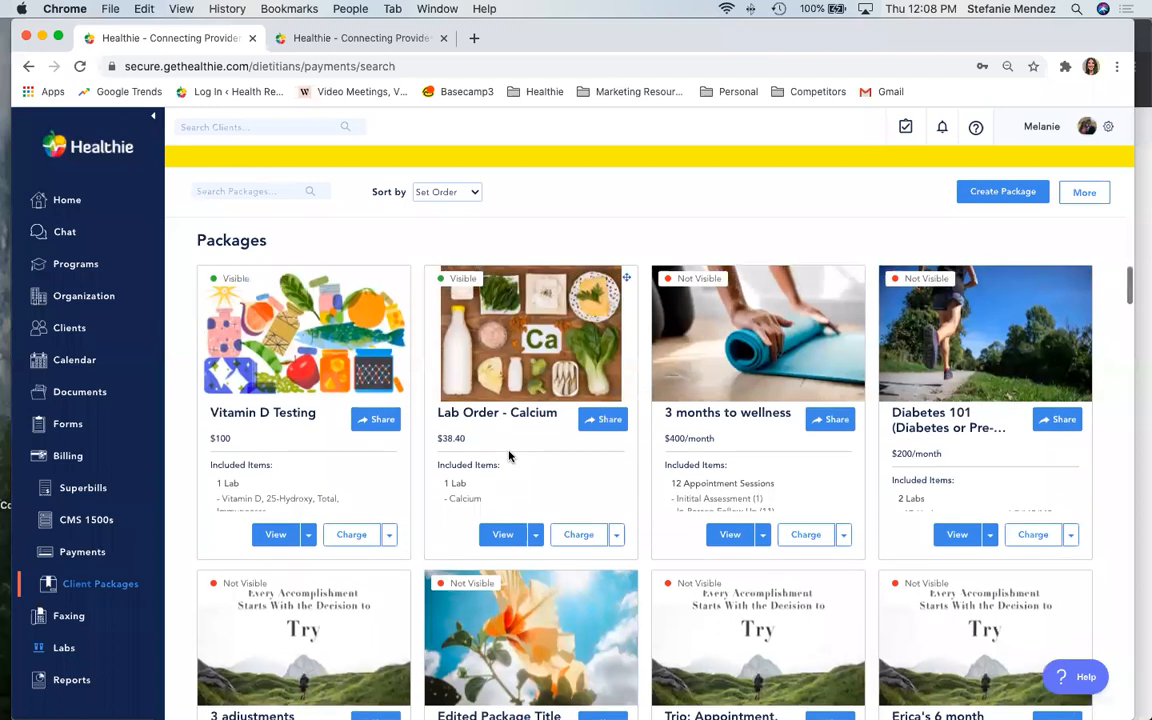
{"action": "left_click", "coordinate": [535, 540]}
{"action": "left_click", "coordinate": [514, 578]}
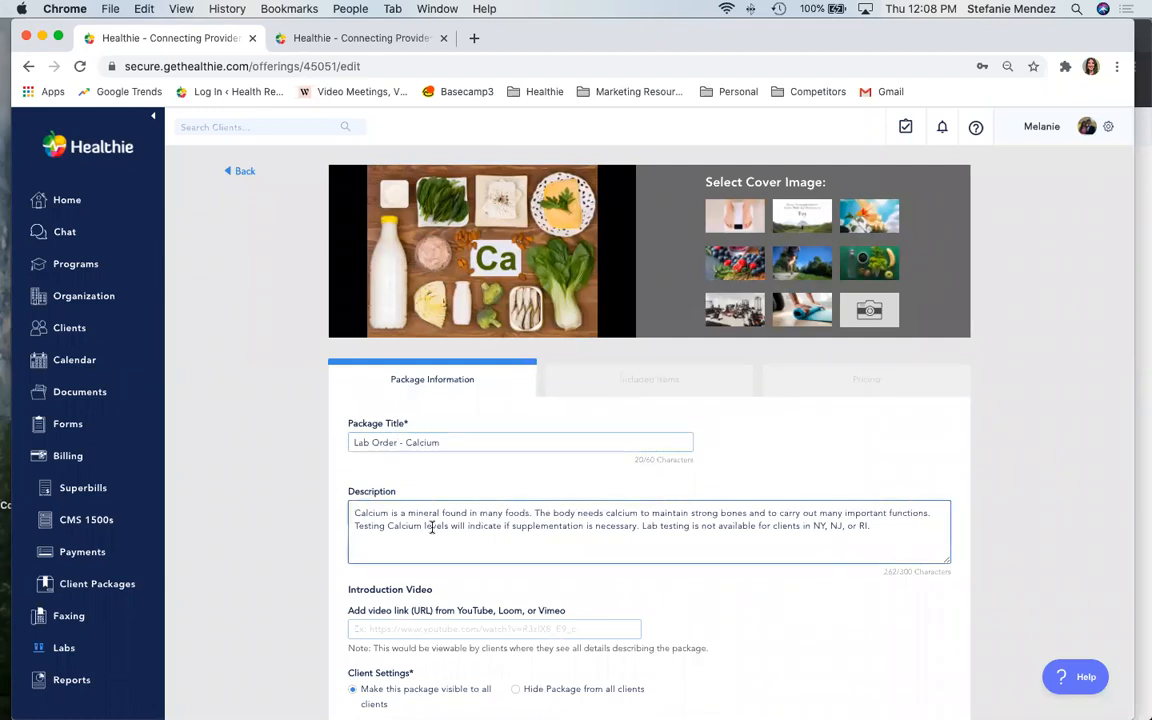
Review the package information: cover image, title, description, introduction video link, client visibility and group settings
{"action": "scroll", "coordinate": [477, 601], "scroll_direction": "down", "scroll_amount": 3}
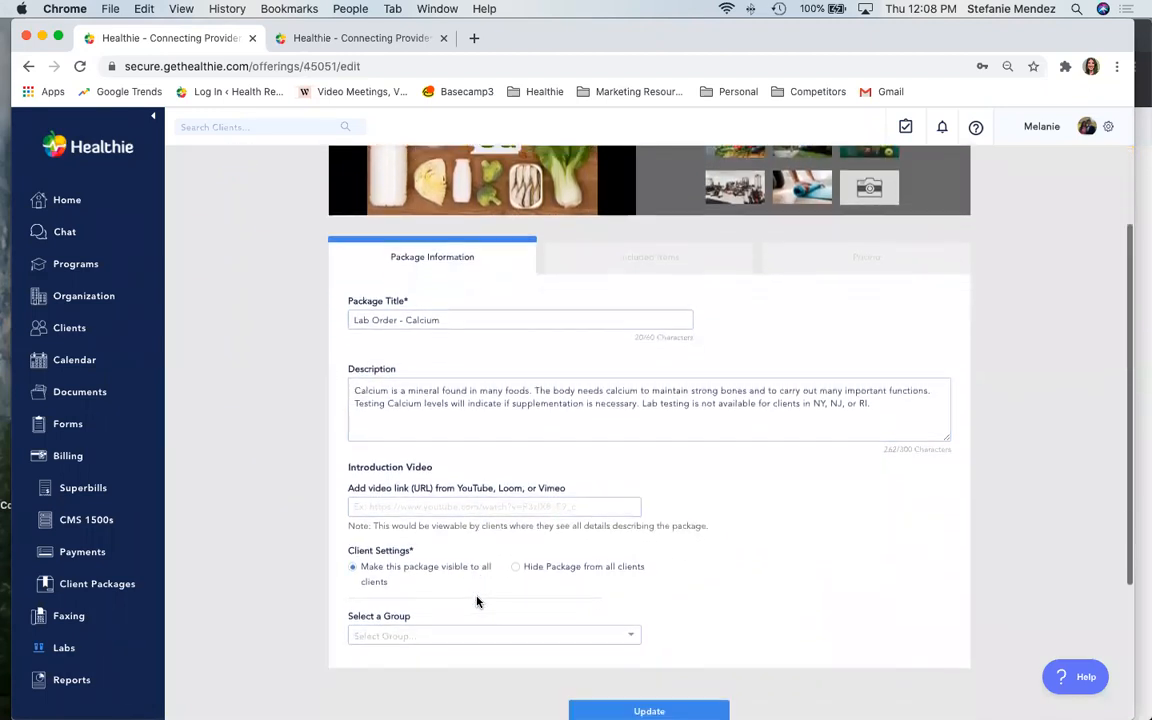
{"action": "scroll", "coordinate": [463, 450], "scroll_direction": "up", "scroll_amount": 3}
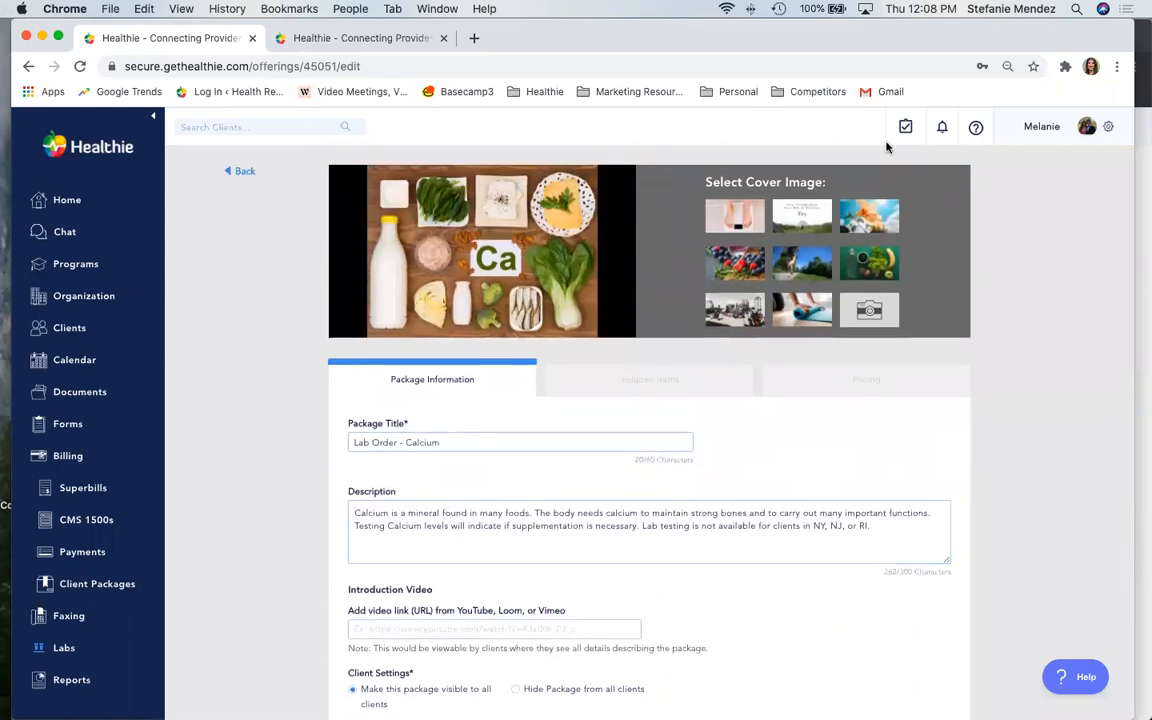
{"action": "mouse_move", "coordinate": [551, 297]}
{"action": "scroll", "coordinate": [424, 483], "scroll_direction": "down", "scroll_amount": 1}
{"action": "scroll", "coordinate": [424, 483], "scroll_direction": "down", "scroll_amount": 3}
{"action": "left_click", "coordinate": [447, 332]}
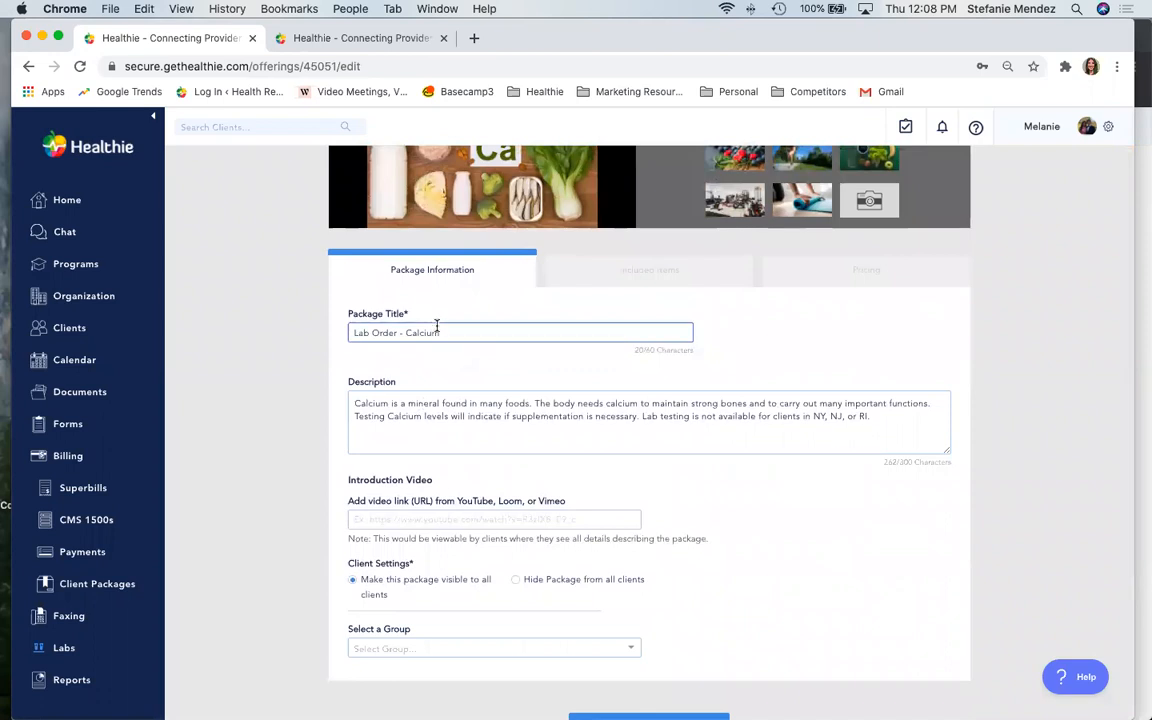
{"action": "left_click", "coordinate": [437, 429]}
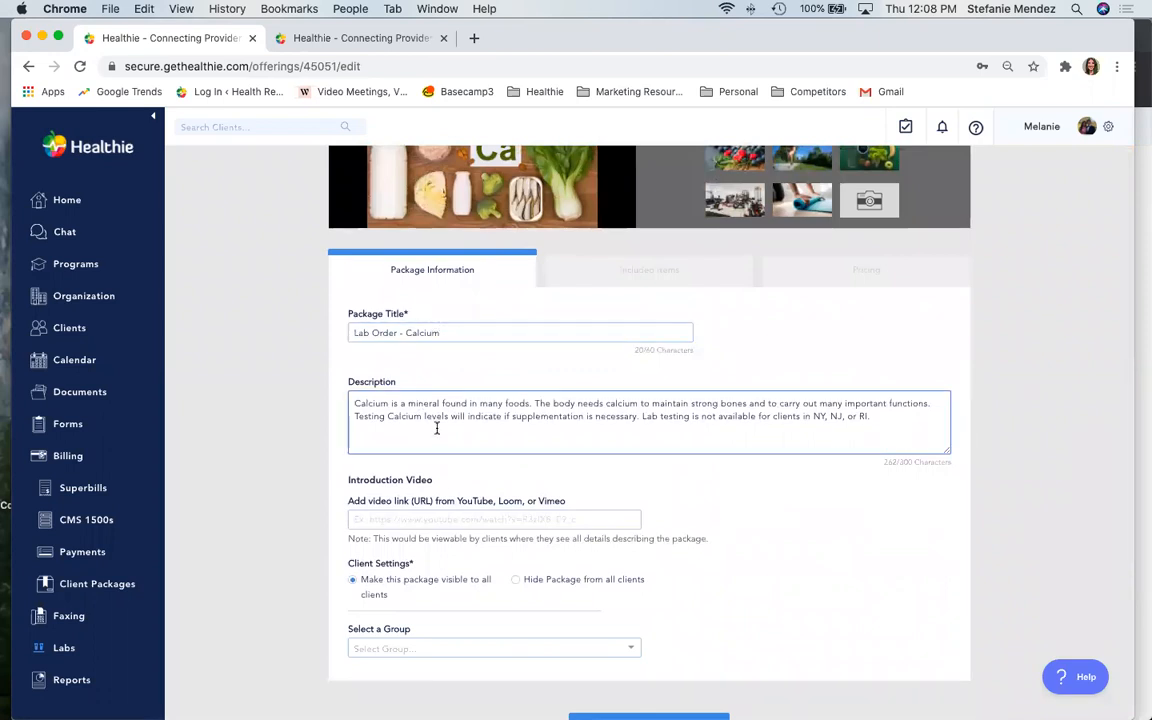
{"action": "scroll", "coordinate": [437, 429], "scroll_direction": "down", "scroll_amount": 1}
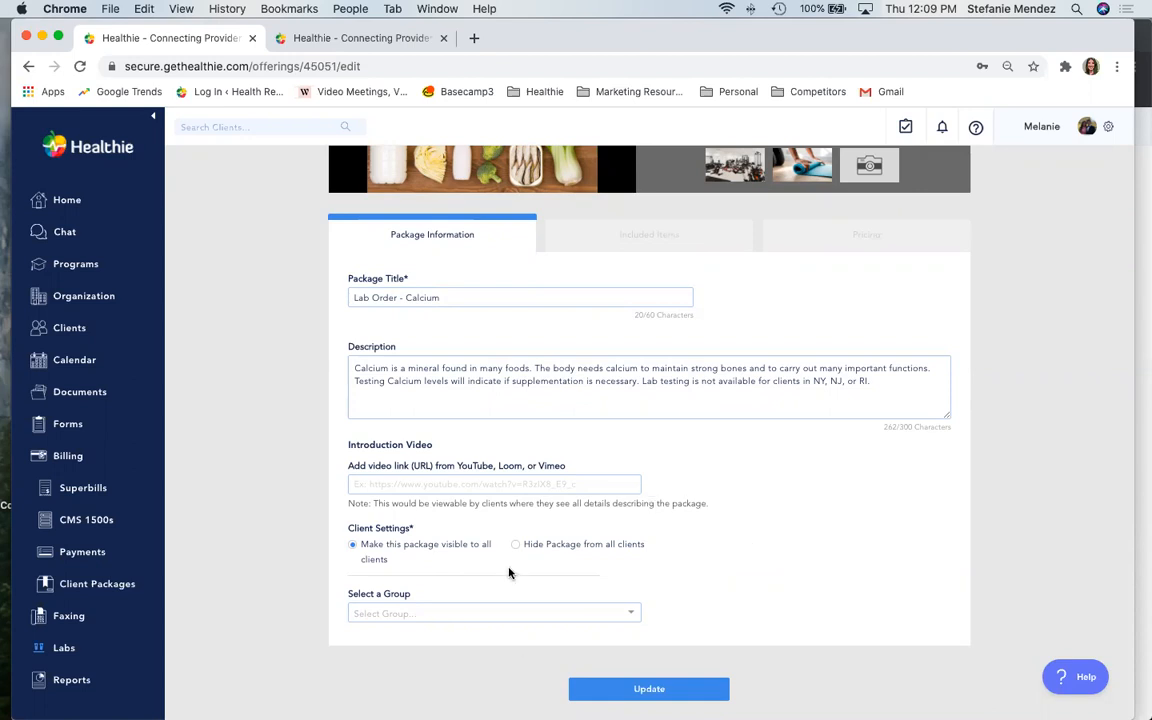
{"action": "scroll", "coordinate": [380, 480], "scroll_direction": "down", "scroll_amount": 1}
{"action": "left_click", "coordinate": [409, 466]}
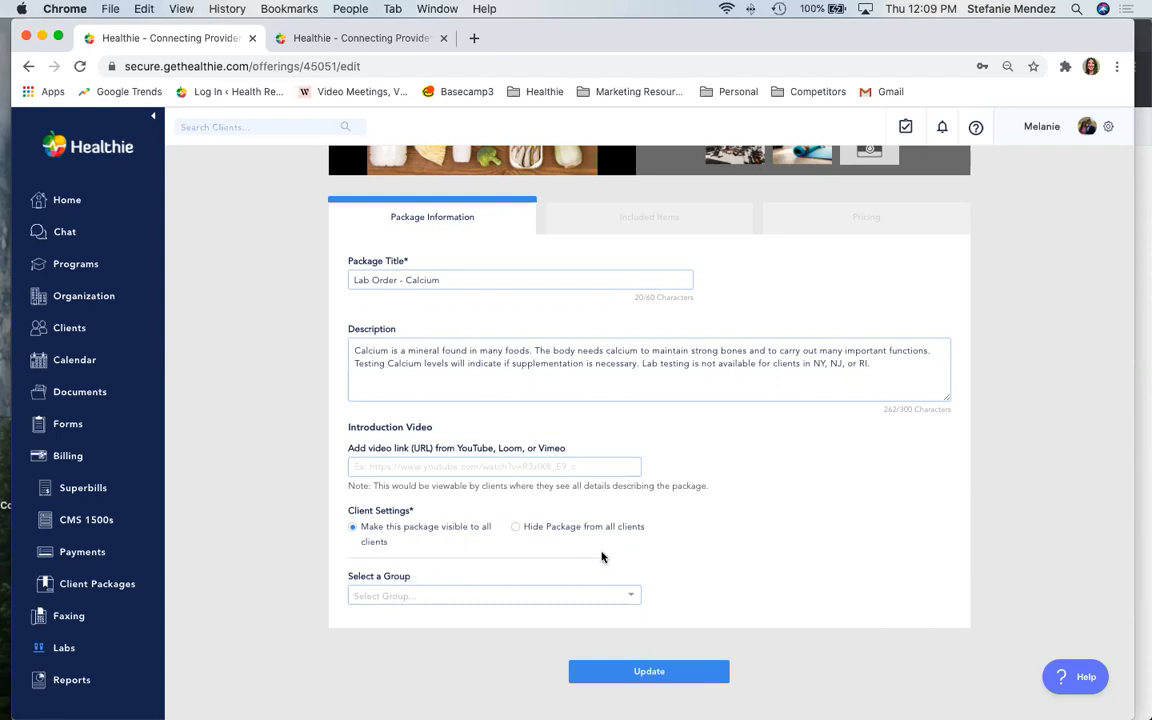
Examine the package's included items, covering appointment sessions, programs and labs
{"action": "scroll", "coordinate": [602, 490], "scroll_direction": "up", "scroll_amount": 1}
{"action": "left_click", "coordinate": [645, 280]}
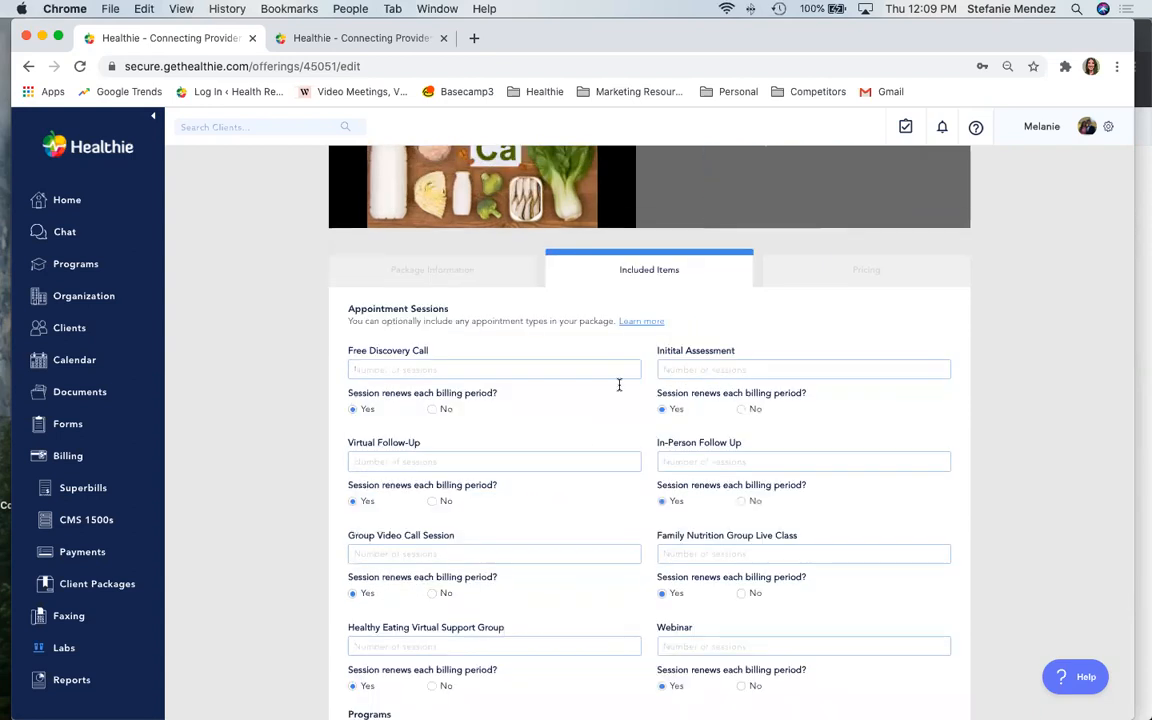
{"action": "scroll", "coordinate": [573, 543], "scroll_direction": "down", "scroll_amount": 1}
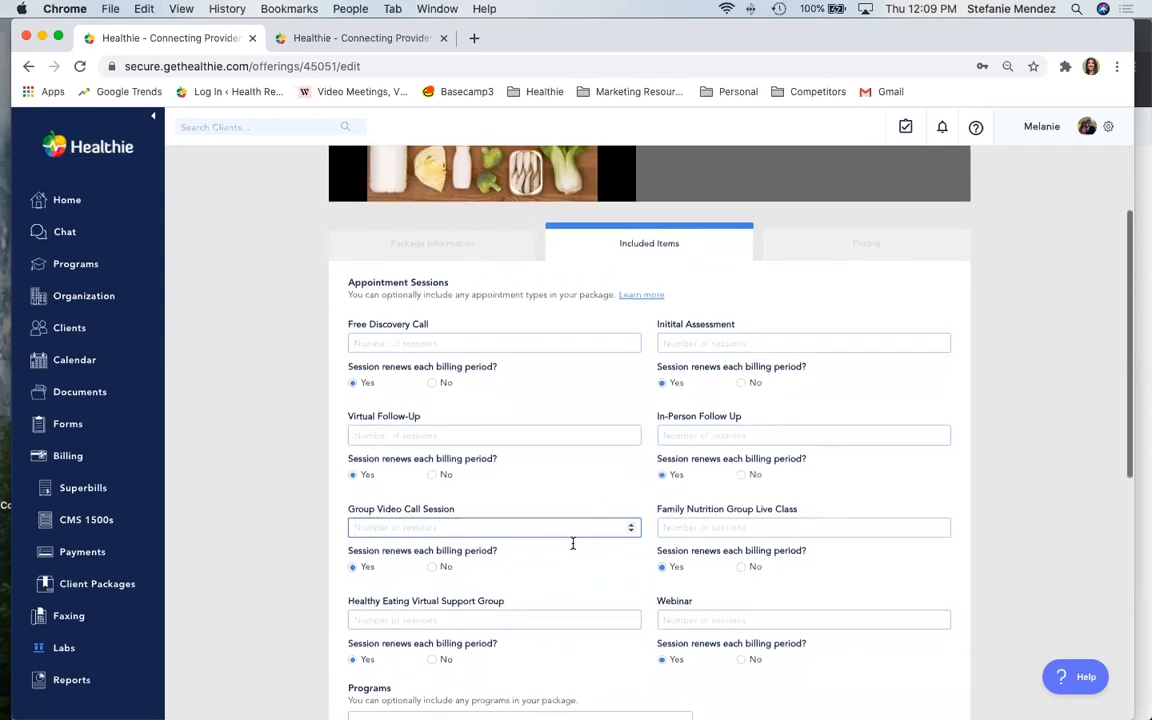
{"action": "scroll", "coordinate": [560, 600], "scroll_direction": "down", "scroll_amount": 1}
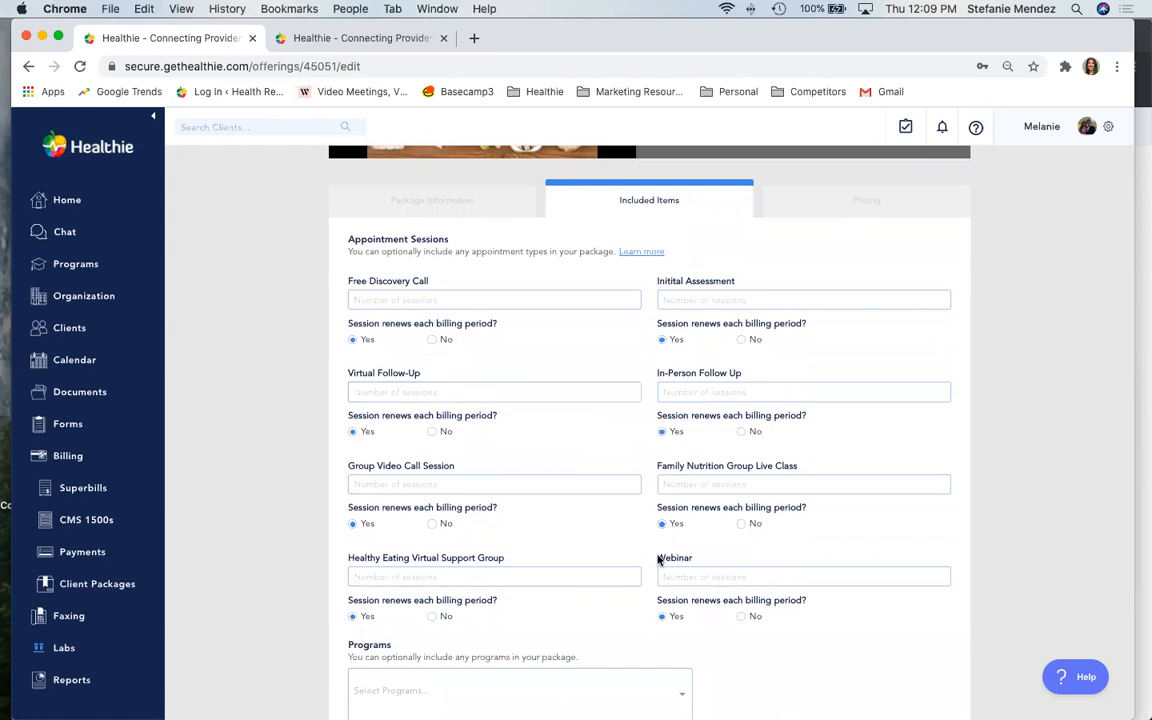
{"action": "scroll", "coordinate": [455, 633], "scroll_direction": "down", "scroll_amount": 1}
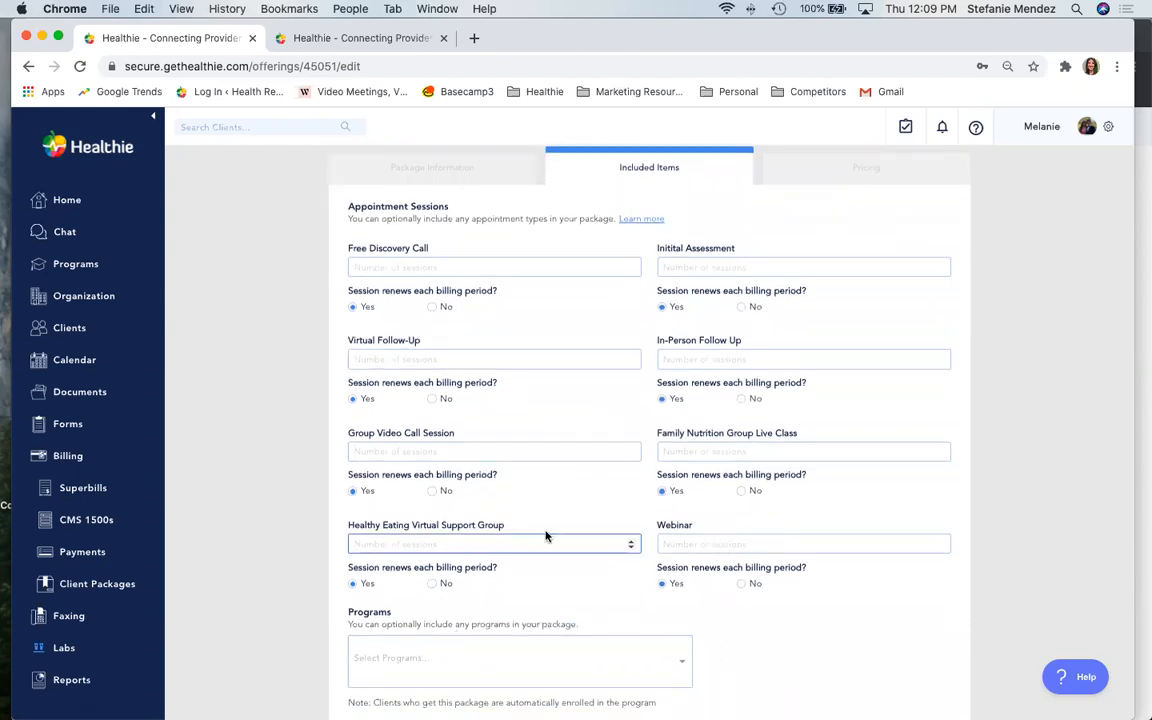
{"action": "scroll", "coordinate": [537, 535], "scroll_direction": "down", "scroll_amount": 2}
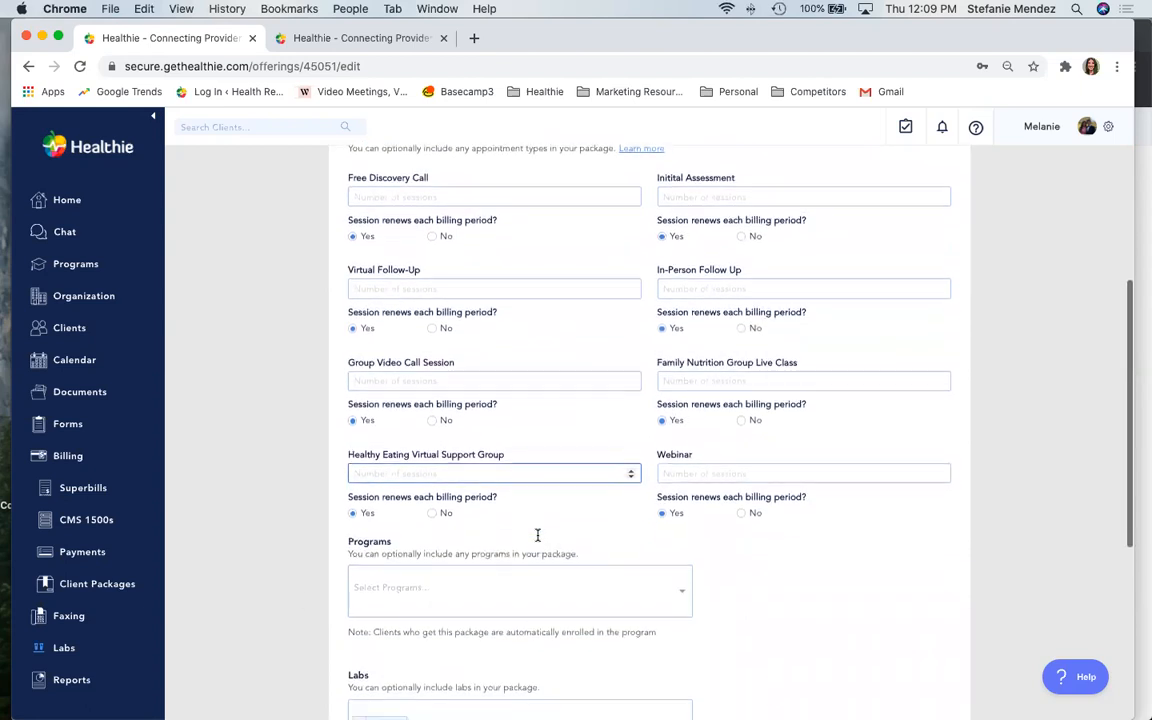
{"action": "scroll", "coordinate": [537, 535], "scroll_direction": "down", "scroll_amount": 3}
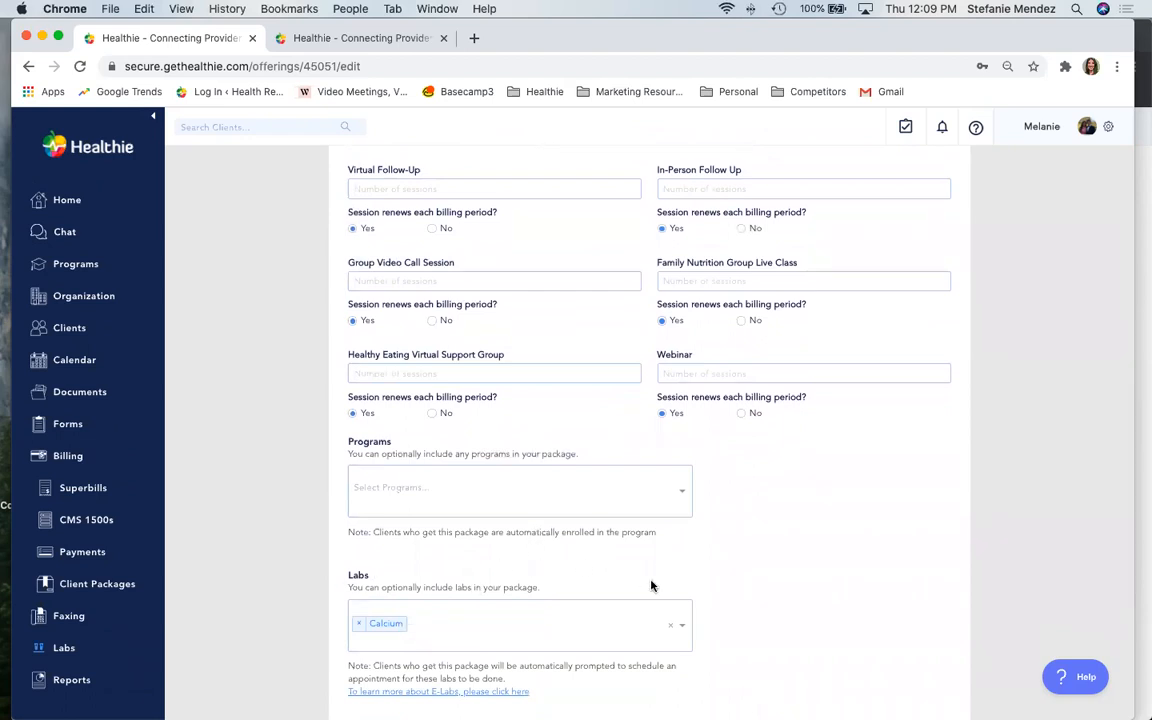
{"action": "scroll", "coordinate": [630, 585], "scroll_direction": "down", "scroll_amount": 1}
{"action": "scroll", "coordinate": [501, 620], "scroll_direction": "down", "scroll_amount": 1}
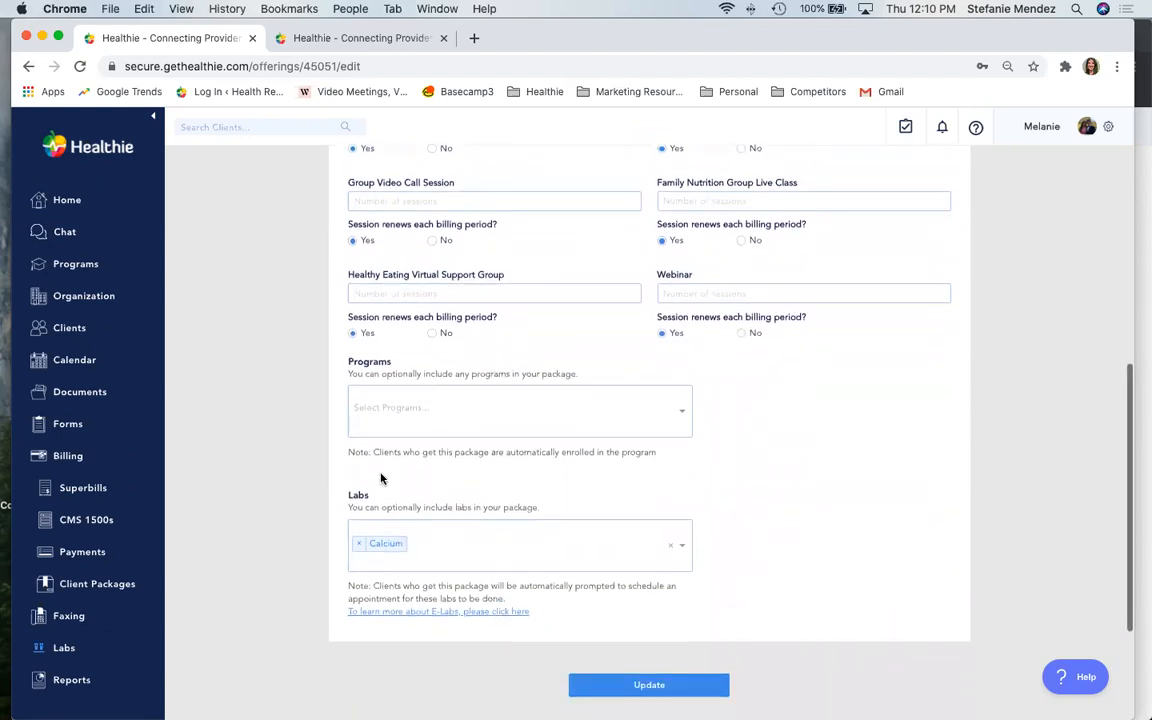
Add the lab QuestAssureD 25-Hydroxy and 1,25-Dihydroxyvitamin D, LC/MS/MS to the package's labs, and remove it again
{"action": "left_click", "coordinate": [443, 545]}
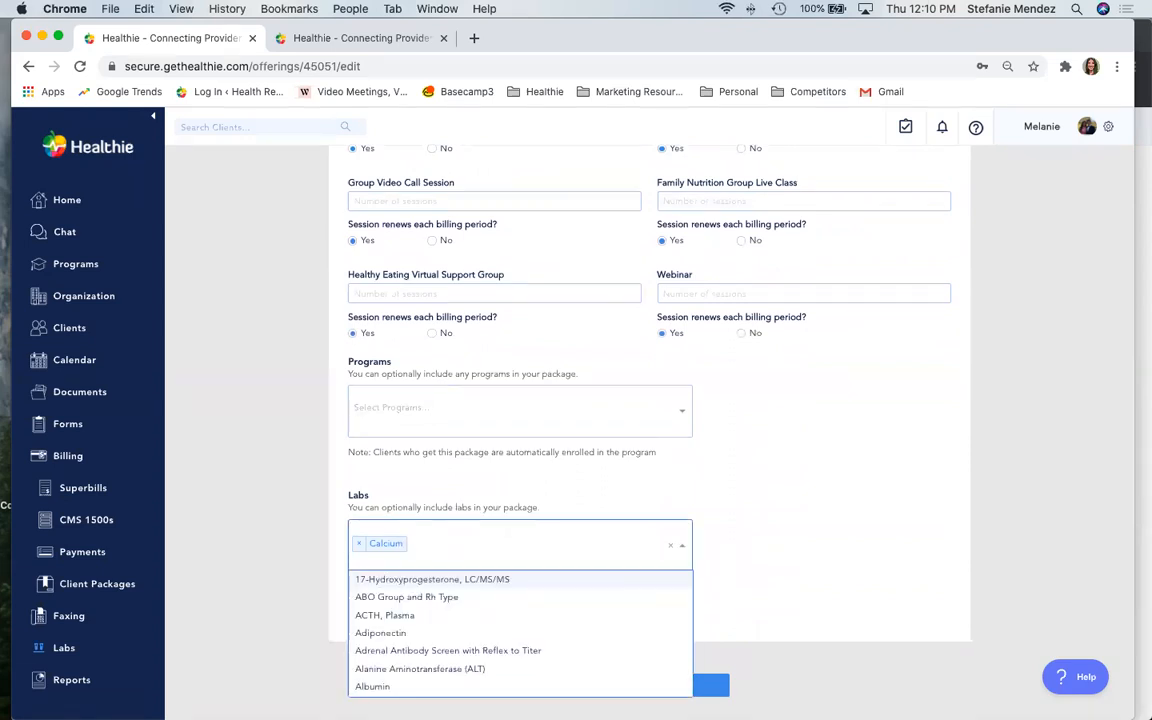
{"action": "type", "text": "vitamin"}
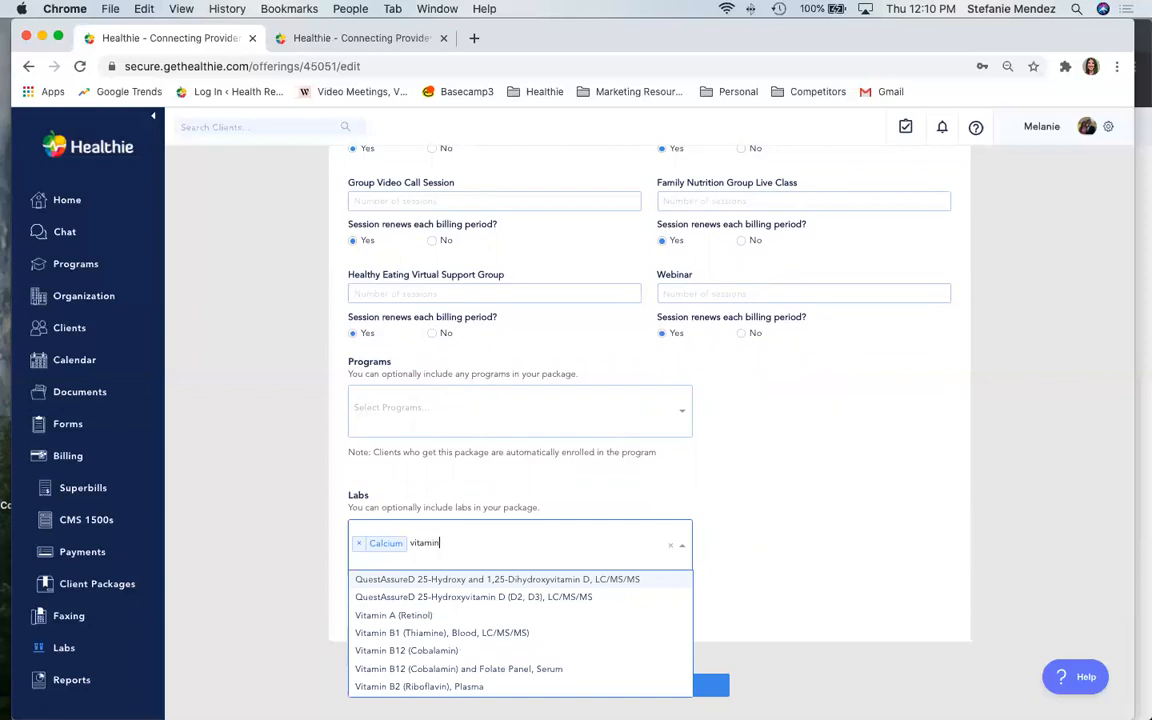
{"action": "type", "text": "d"}
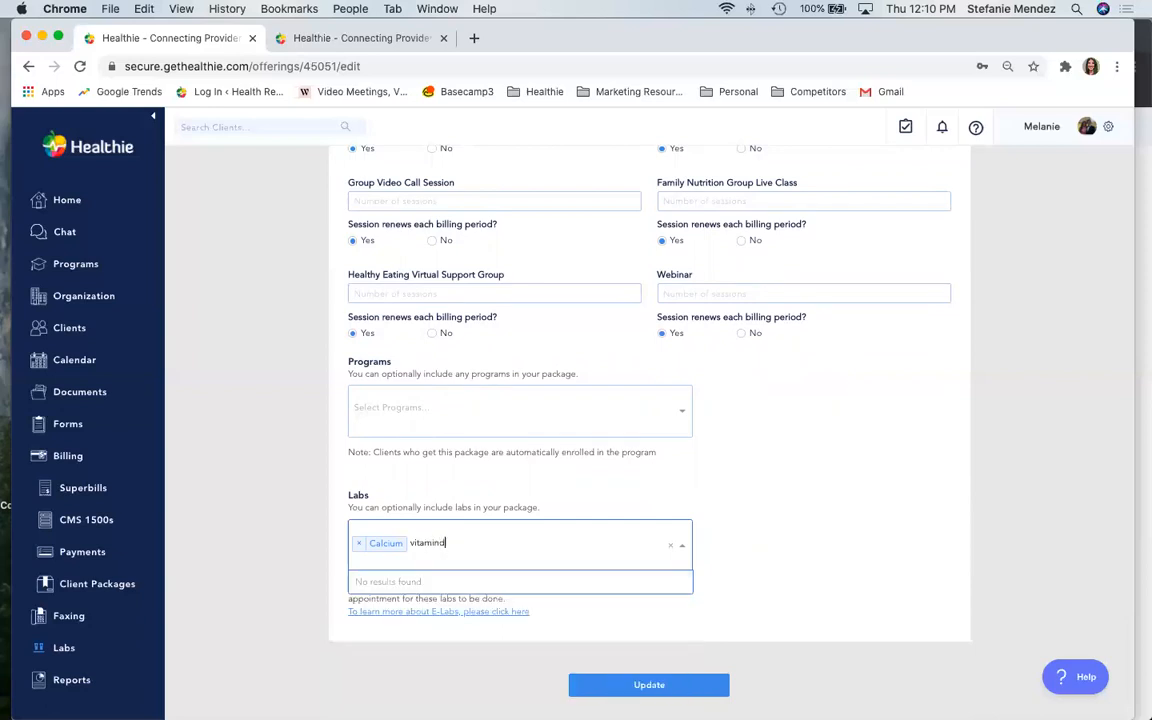
{"action": "key", "text": "BackSpace"}
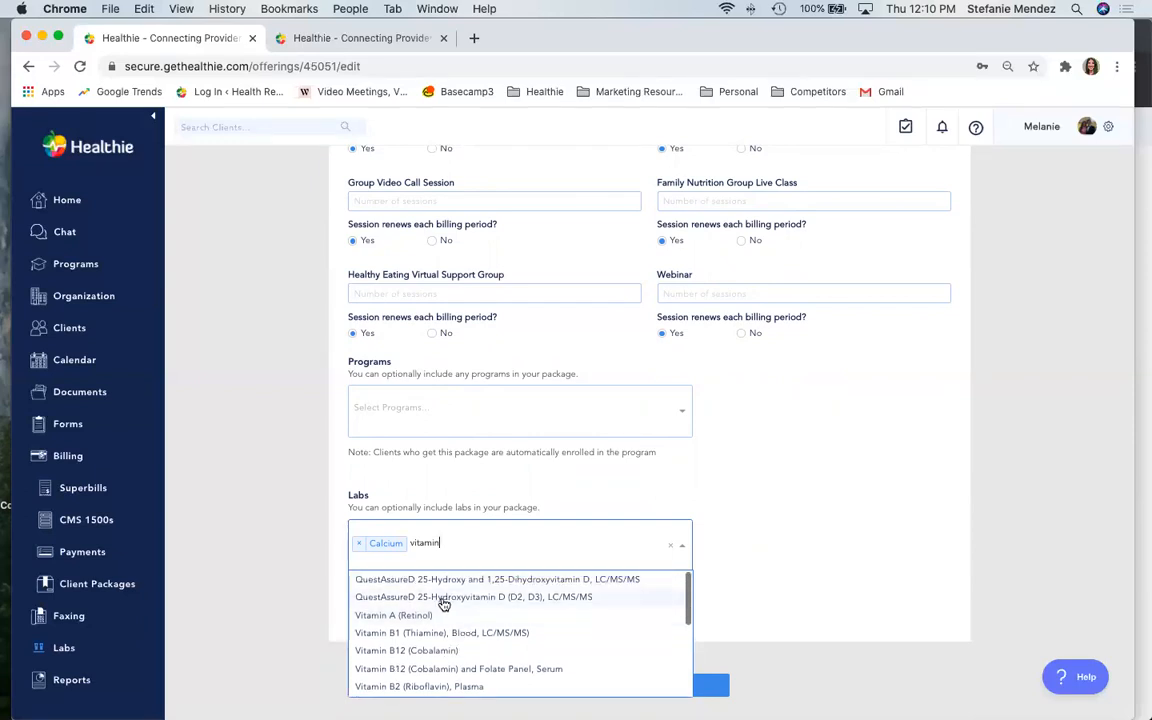
{"action": "left_click", "coordinate": [445, 580]}
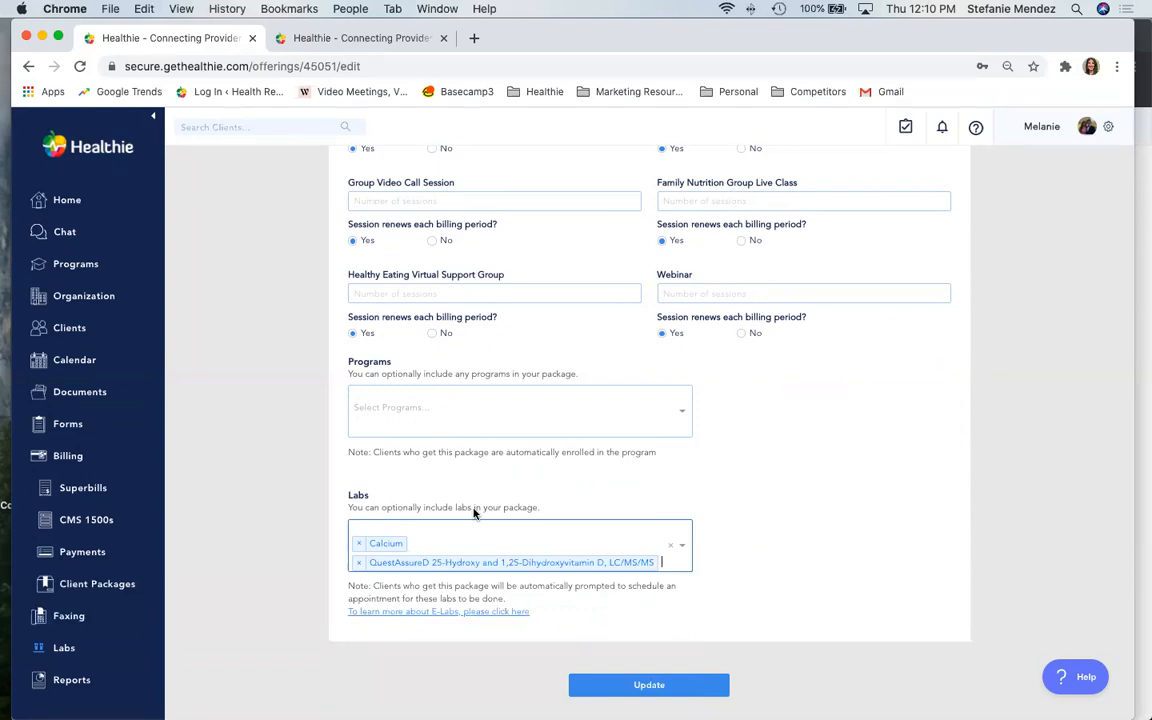
{"action": "left_click", "coordinate": [358, 562]}
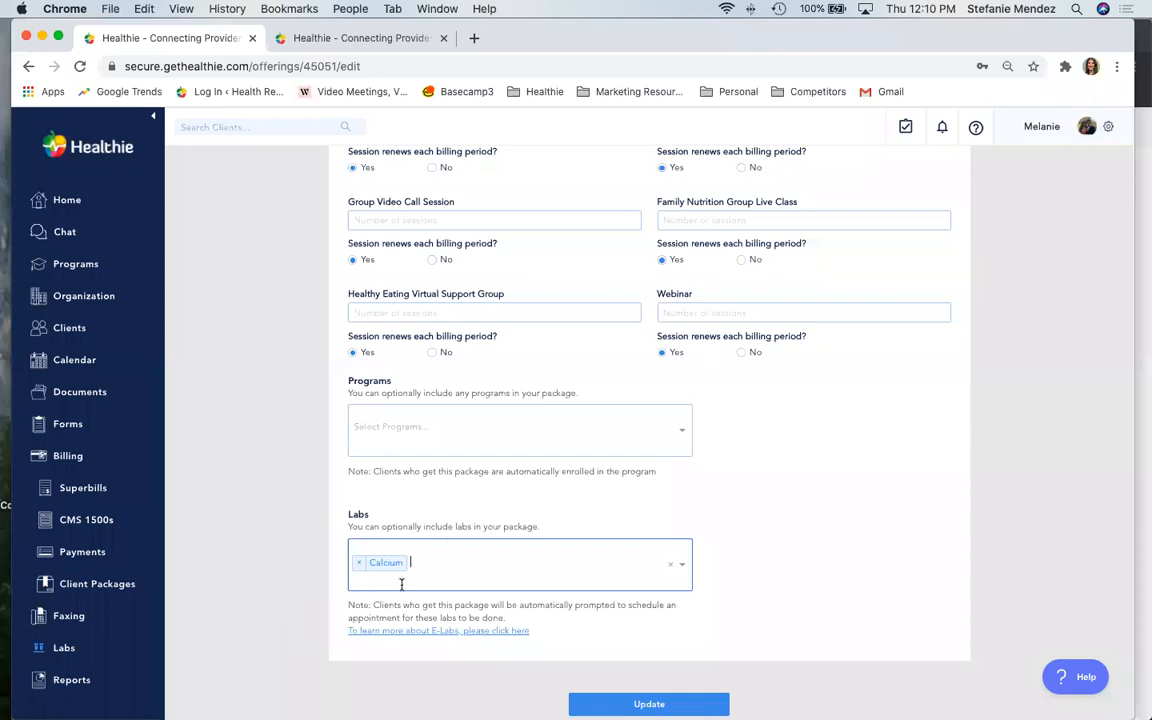
Open the package's pricing settings and choose One-Time as the billing frequency
{"action": "scroll", "coordinate": [399, 584], "scroll_direction": "down", "scroll_amount": 1}
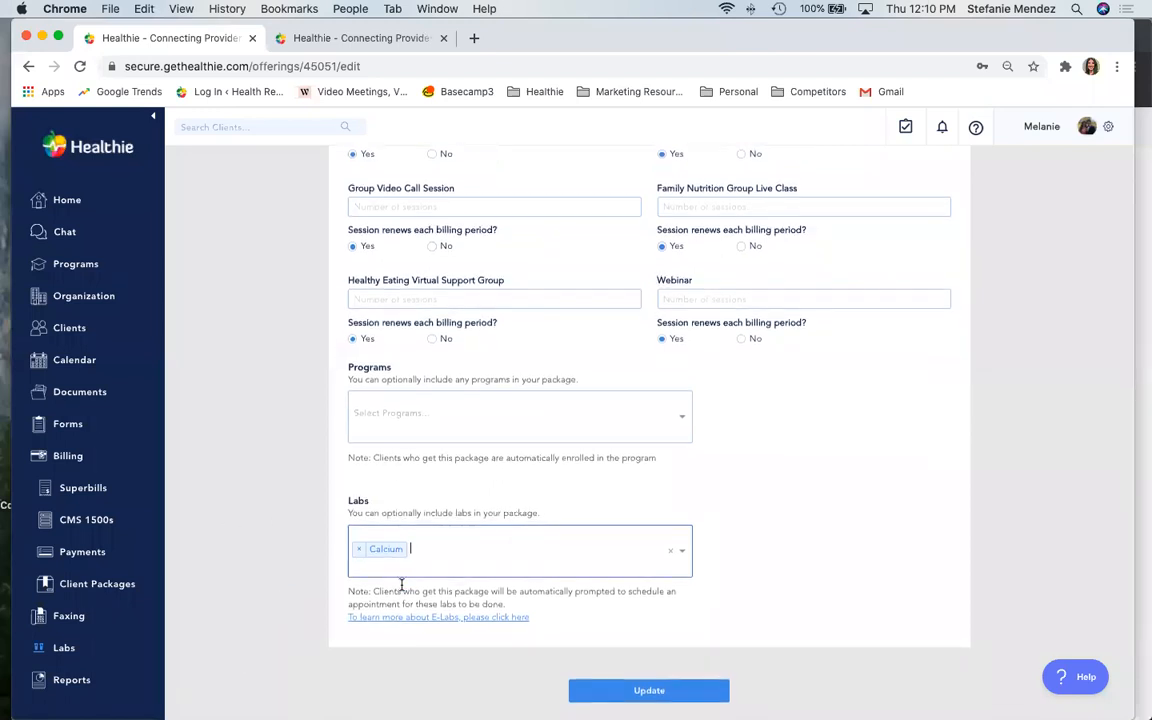
{"action": "scroll", "coordinate": [571, 630], "scroll_direction": "up", "scroll_amount": 5}
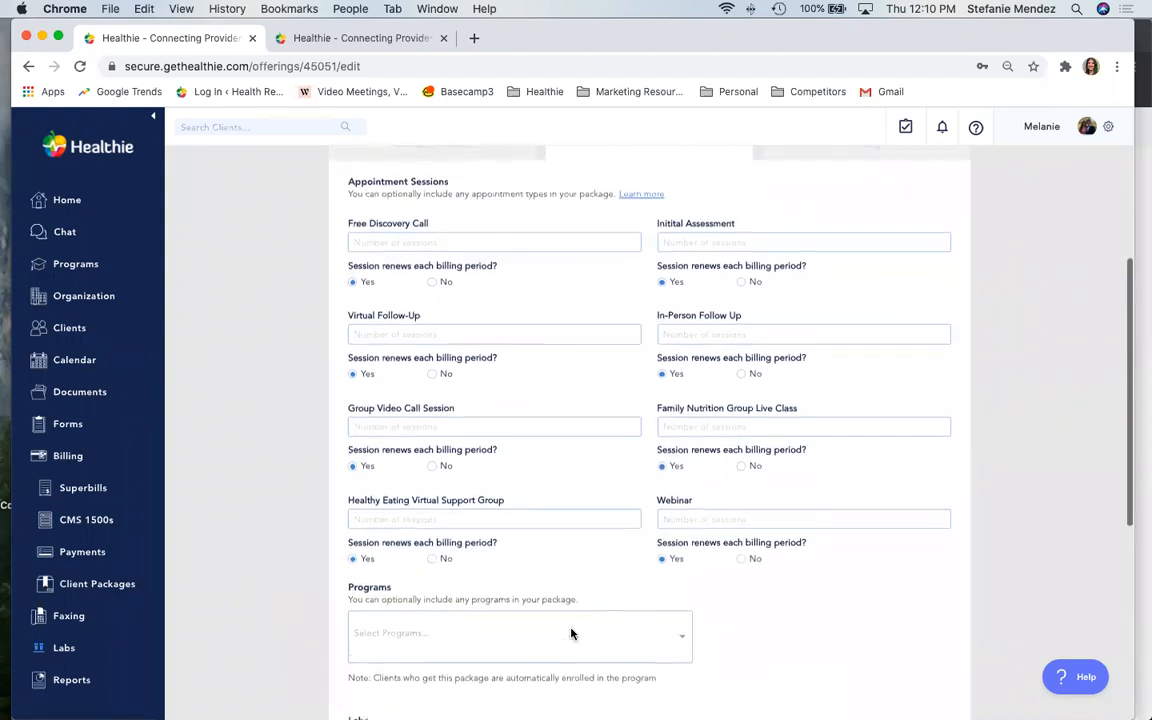
{"action": "scroll", "coordinate": [571, 633], "scroll_direction": "up", "scroll_amount": 5}
{"action": "left_click", "coordinate": [850, 362]}
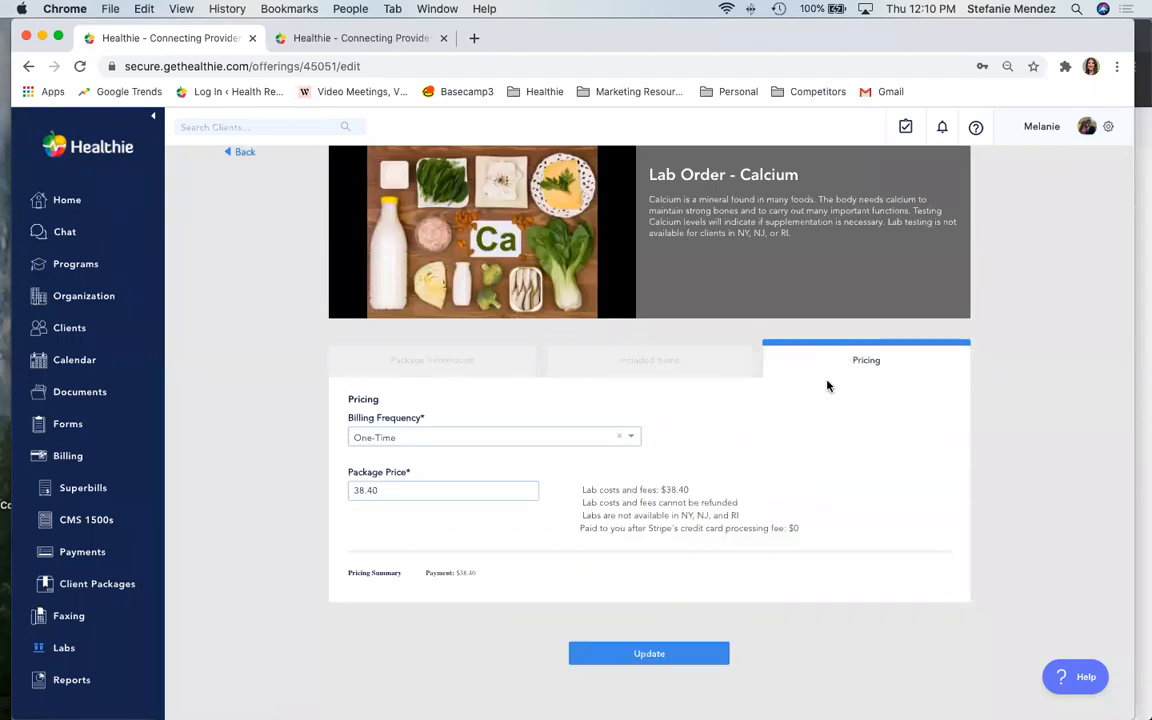
{"action": "left_click", "coordinate": [451, 441]}
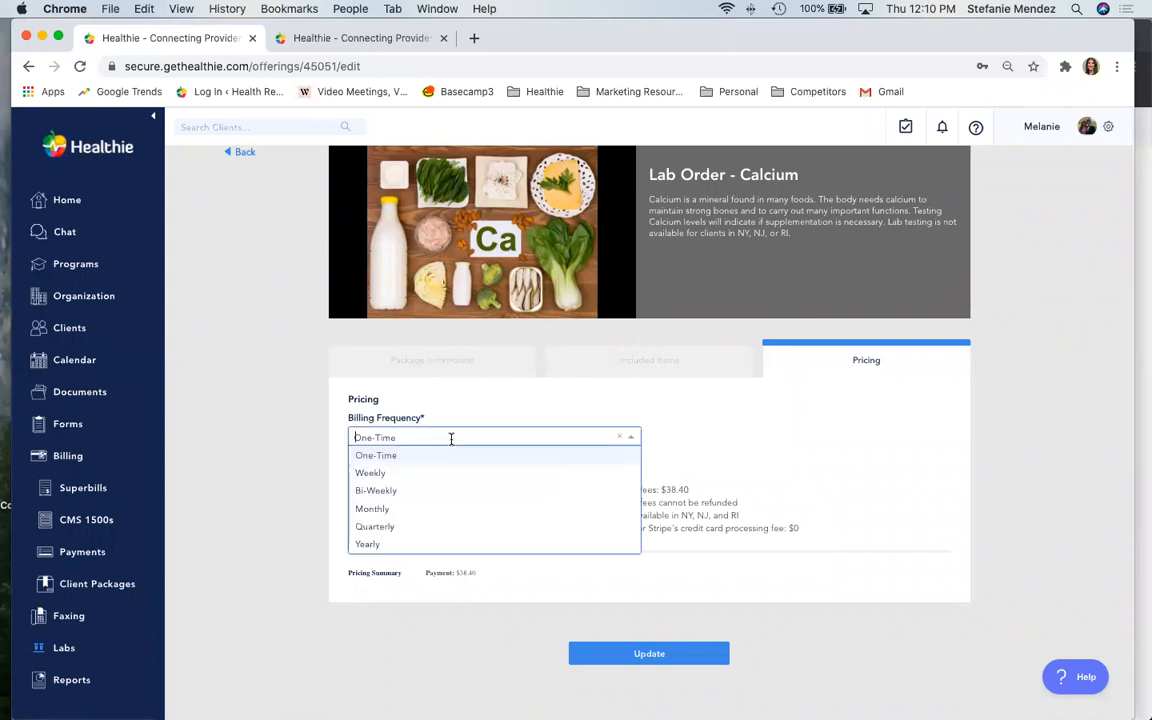
{"action": "left_click", "coordinate": [377, 461]}
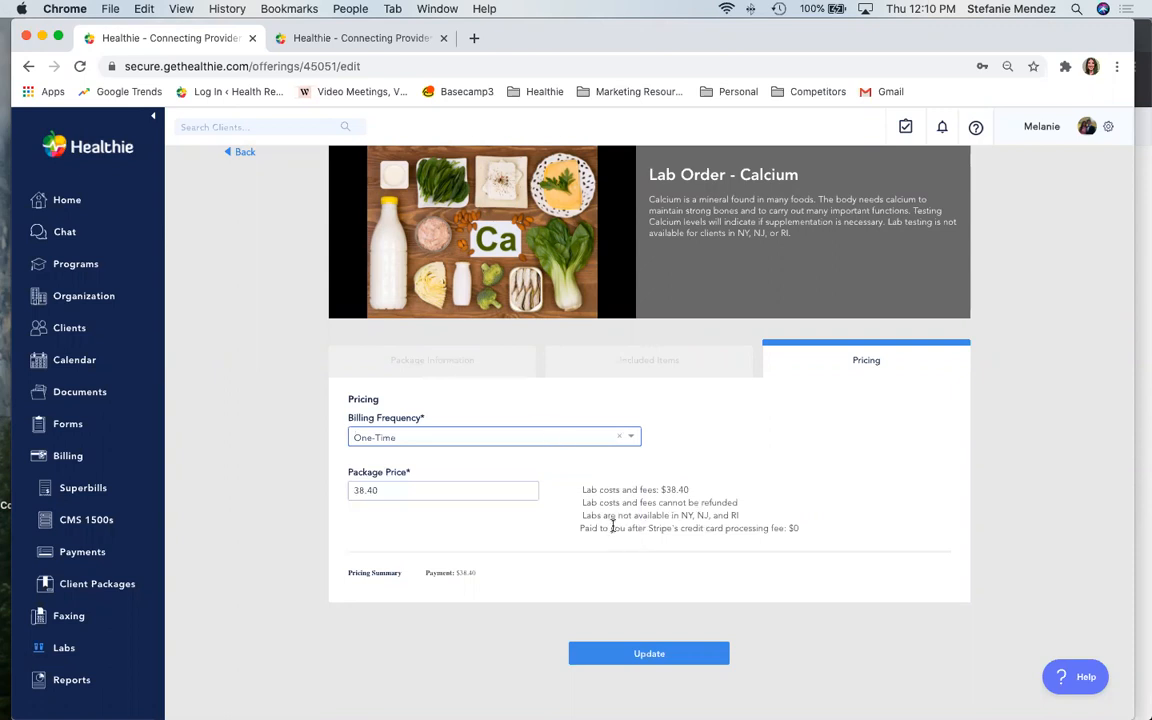
Try package prices of 50, 38.40 and 100 in turn
{"action": "left_click_drag", "start_coordinate": [450, 490], "coordinate": [261, 495]}
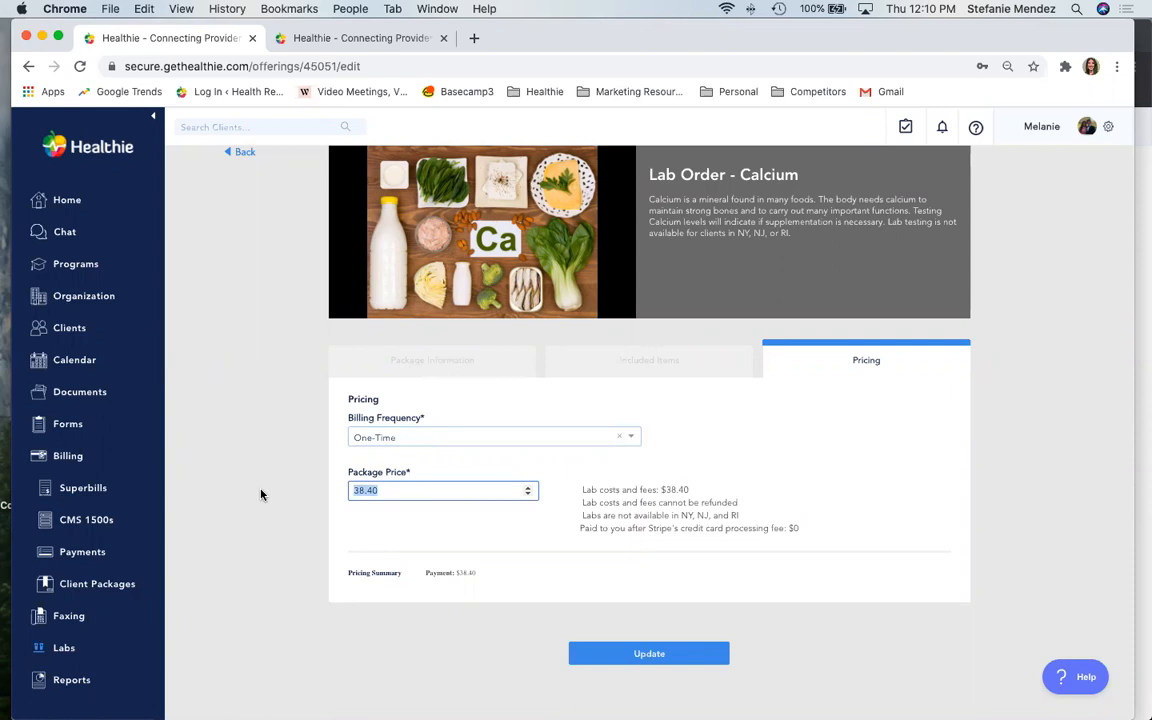
{"action": "type", "text": "3"}
{"action": "type", "text": "0"}
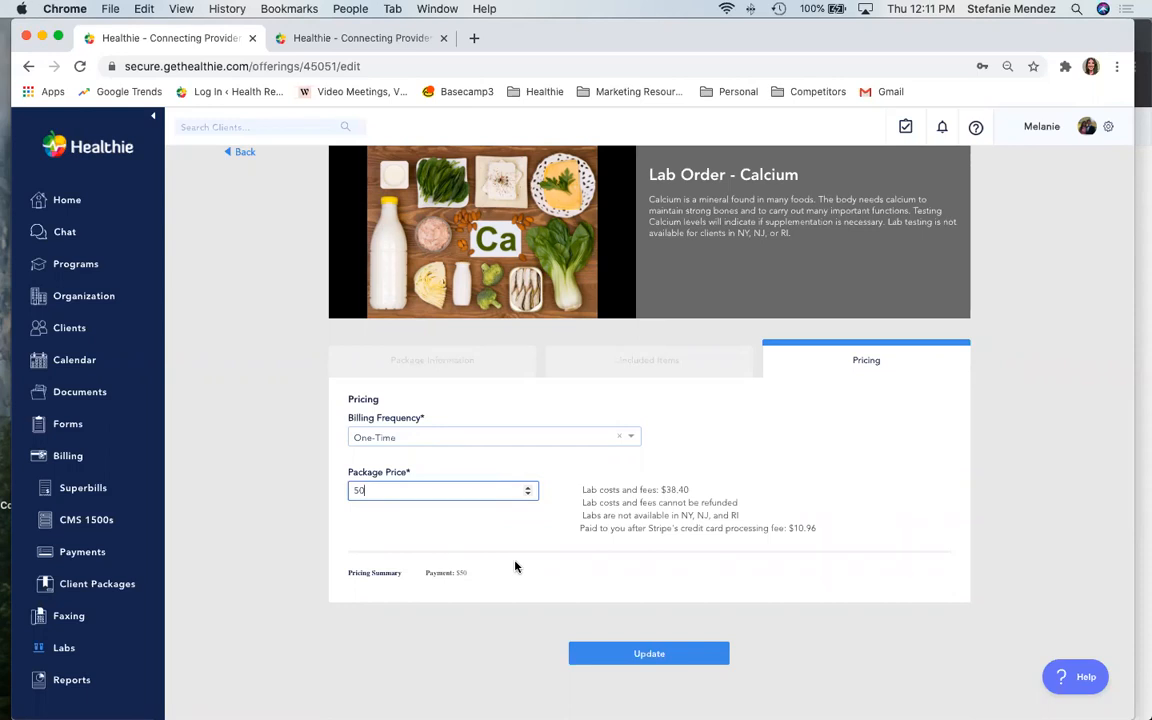
{"action": "left_click_drag", "start_coordinate": [382, 490], "coordinate": [345, 492]}
{"action": "type", "text": "38.40"}
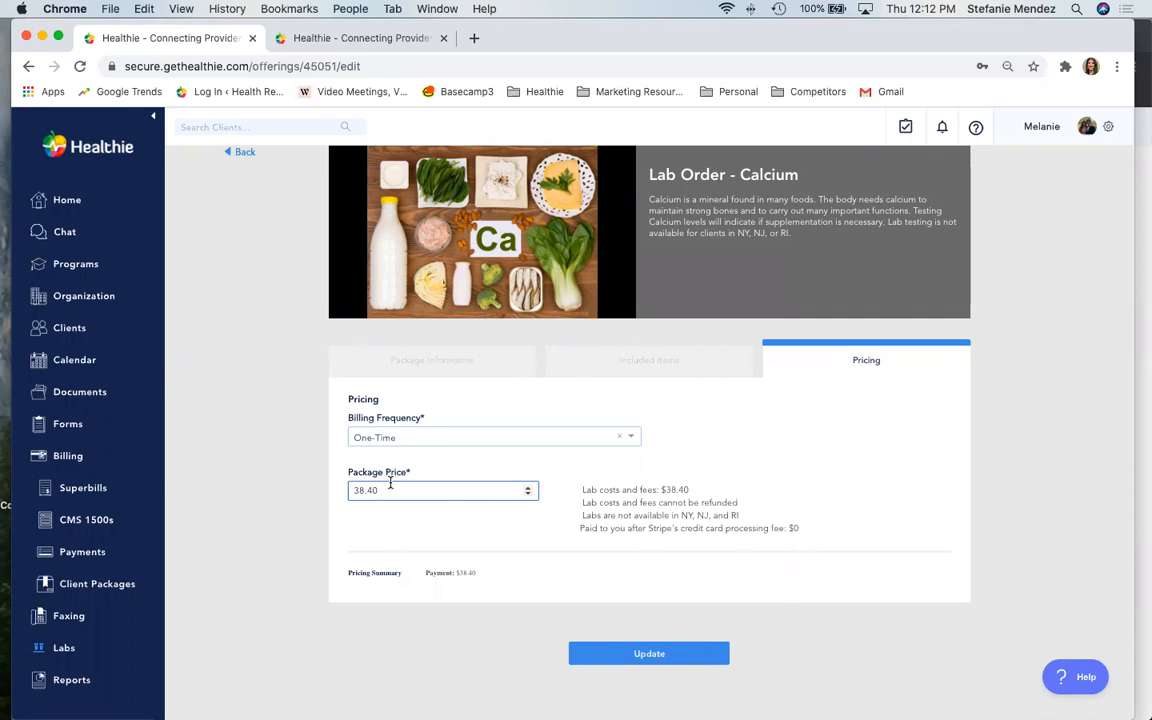
{"action": "left_click_drag", "start_coordinate": [391, 490], "coordinate": [310, 496]}
{"action": "type", "text": "100"}
Set the package price to 38.40 and save the package update
{"action": "double_click", "coordinate": [355, 490]}
{"action": "type", "text": "38.40"}
{"action": "left_click", "coordinate": [603, 651]}
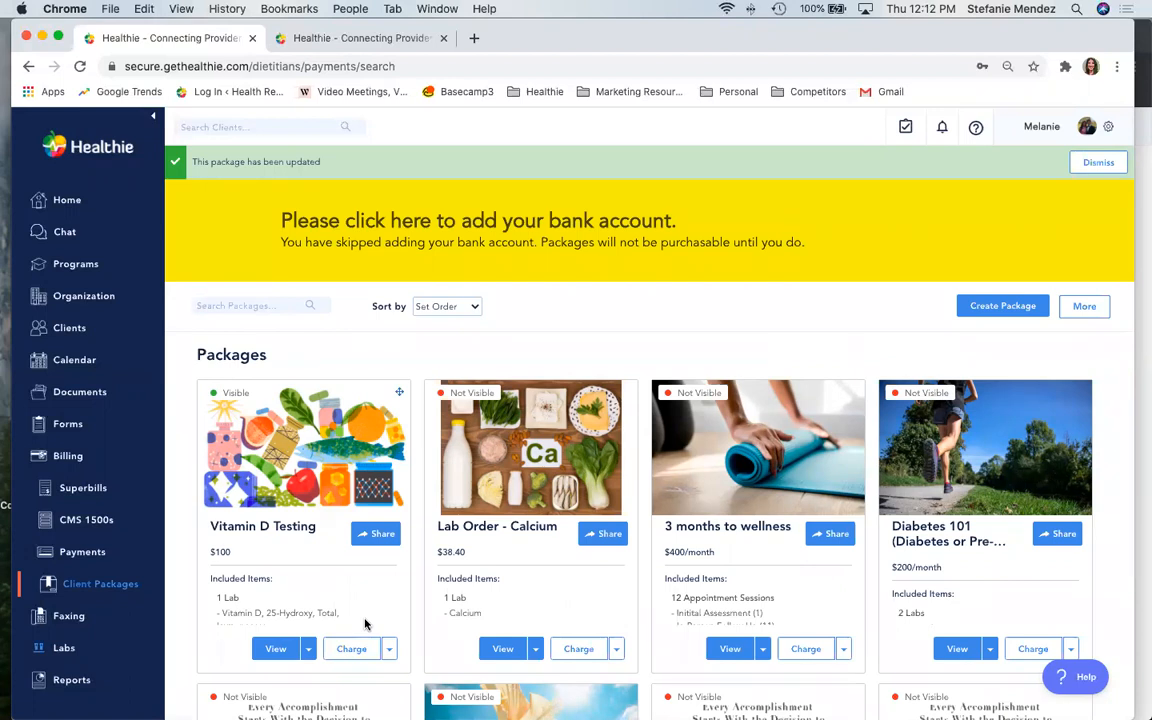
Open the sharing options for the Lab Order - Calcium package and examine its website embed code and preview
{"action": "scroll", "coordinate": [327, 615], "scroll_direction": "down", "scroll_amount": 2}
{"action": "scroll", "coordinate": [586, 612], "scroll_direction": "down", "scroll_amount": 1}
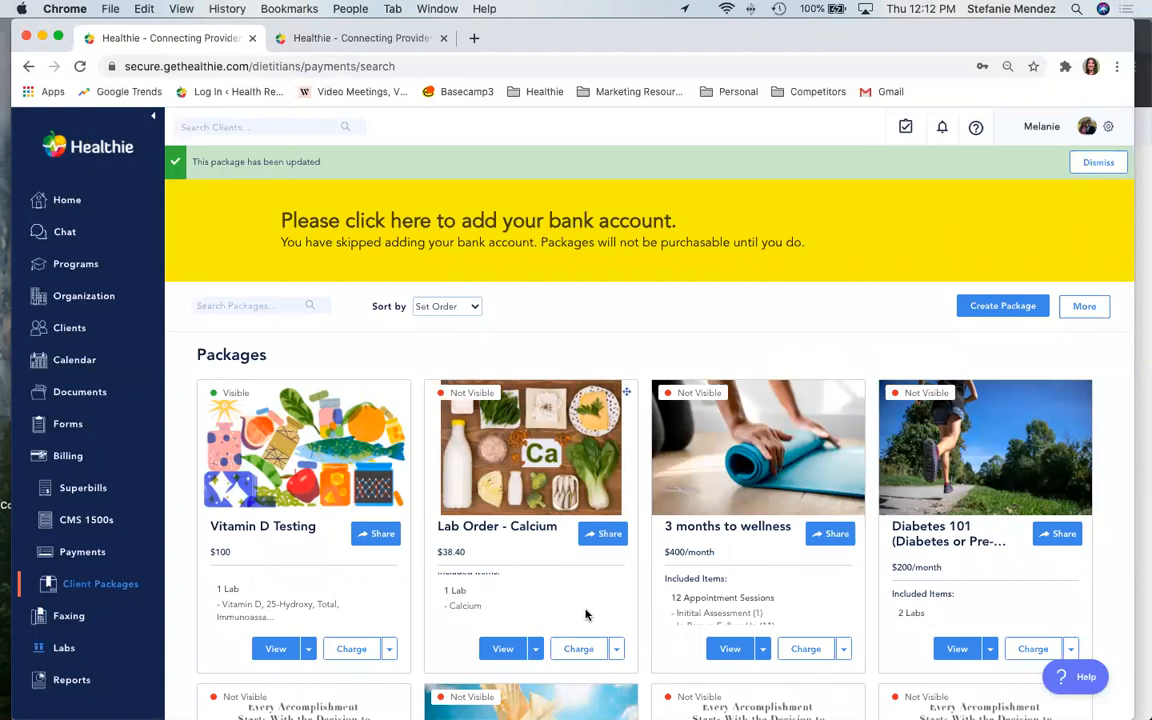
{"action": "left_click", "coordinate": [607, 536]}
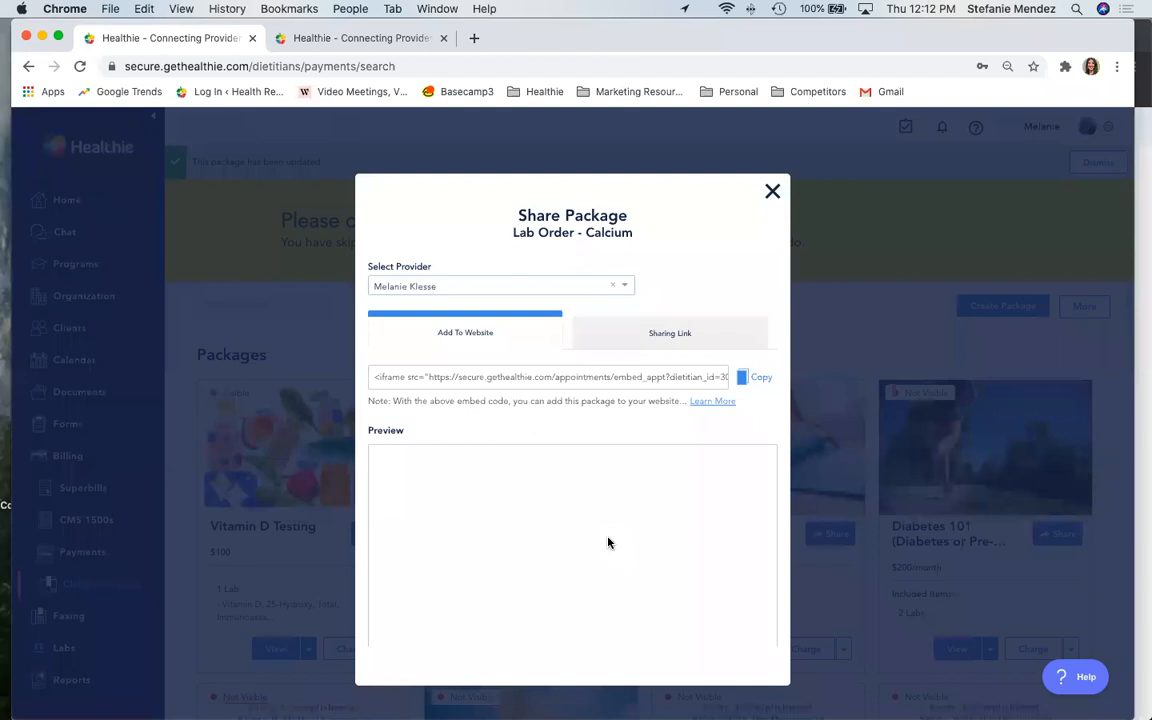
{"action": "scroll", "coordinate": [608, 543], "scroll_direction": "down", "scroll_amount": 1}
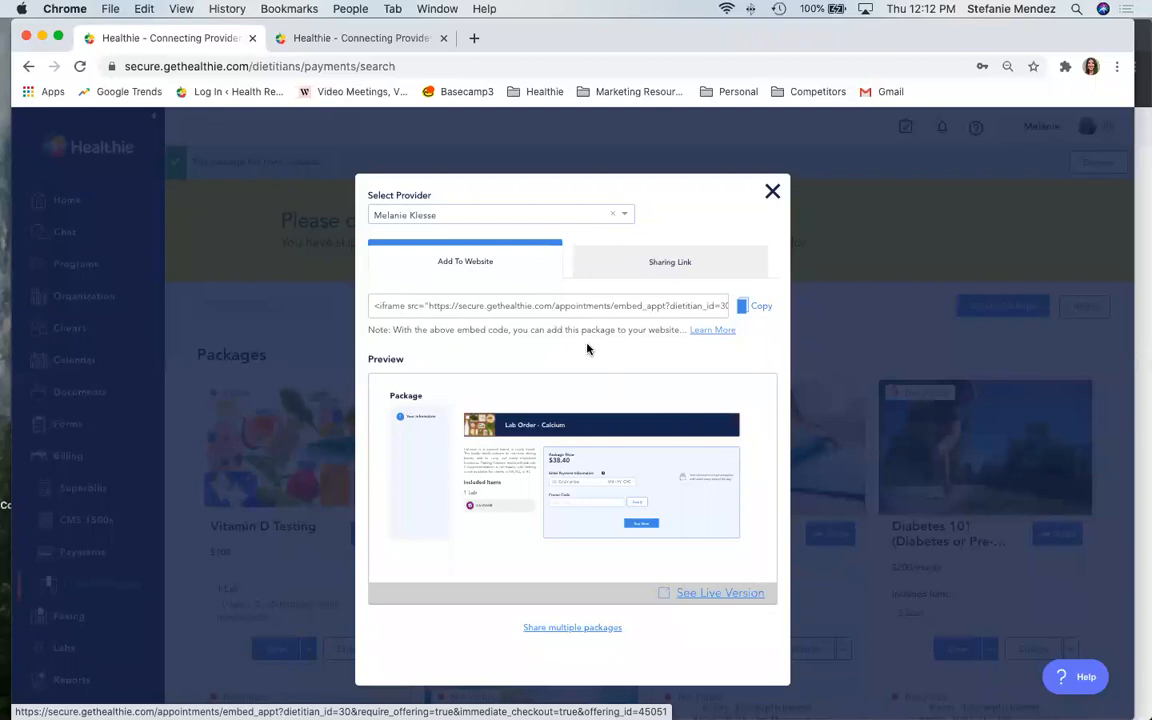
{"action": "scroll", "coordinate": [586, 347], "scroll_direction": "up", "scroll_amount": 3}
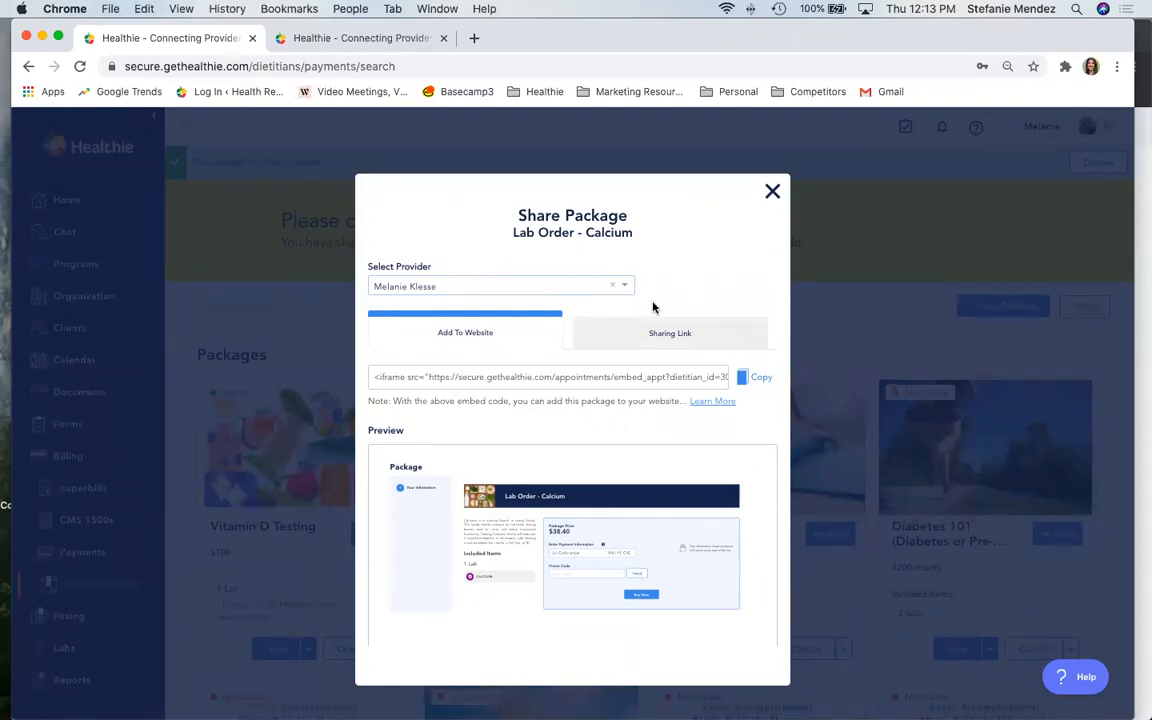
Copy the Lab Order - Calcium package's direct sharing link and close the sharing options
{"action": "left_click", "coordinate": [659, 332]}
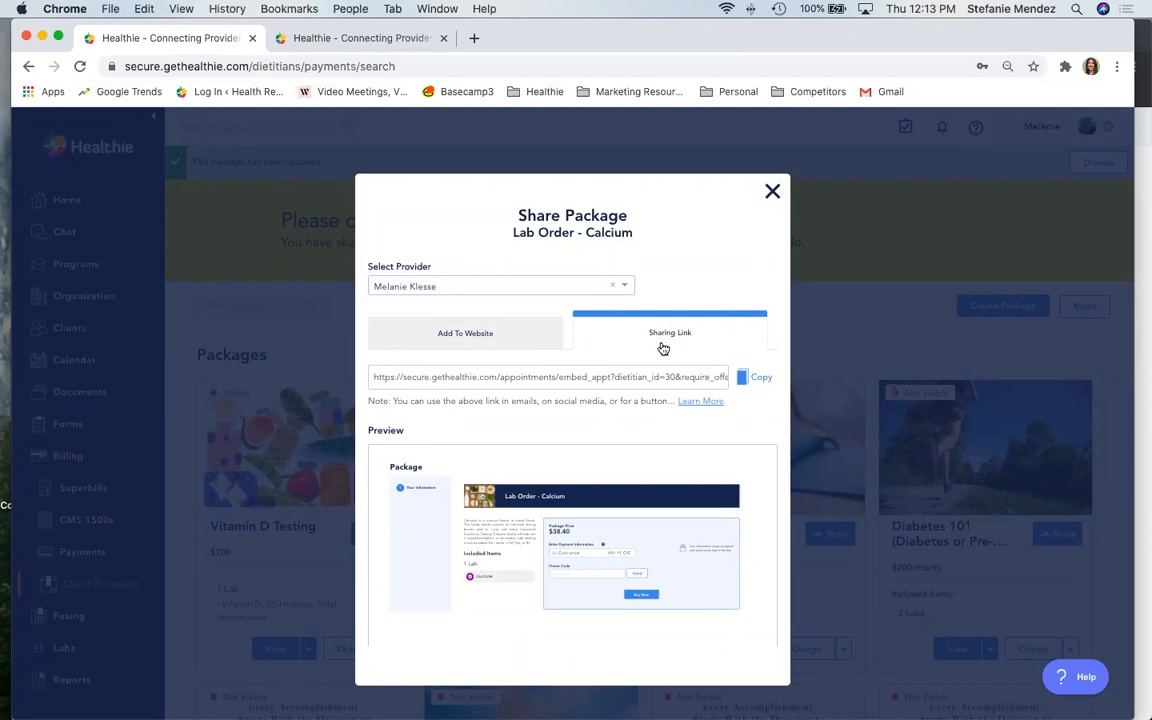
{"action": "left_click", "coordinate": [760, 380]}
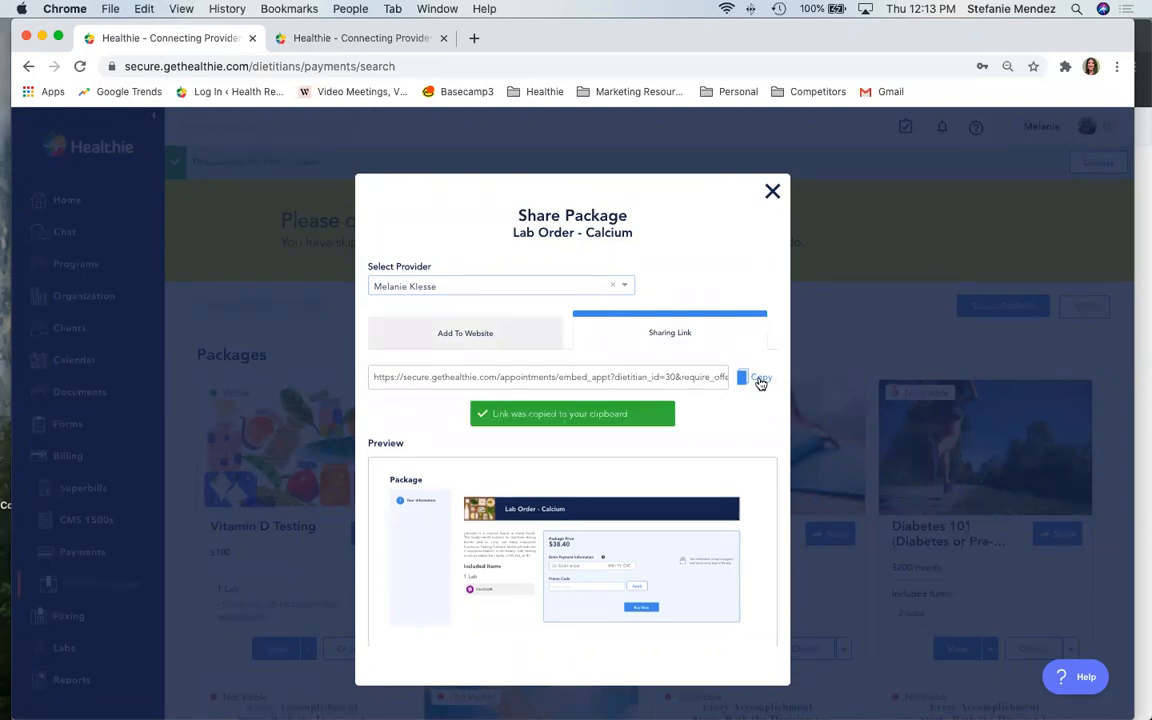
{"action": "scroll", "coordinate": [630, 501], "scroll_direction": "down", "scroll_amount": 2}
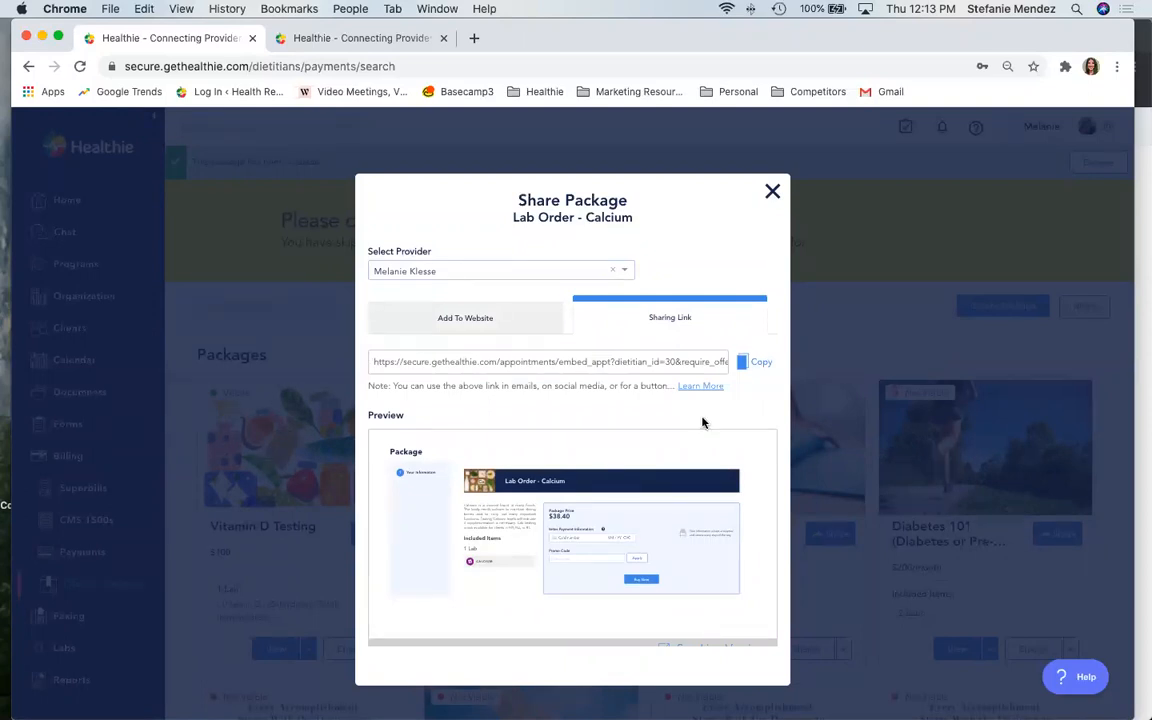
{"action": "left_click", "coordinate": [760, 366]}
{"action": "left_click", "coordinate": [772, 191]}
Show the view, edit and delete options of the Lab Order - Calcium package
{"action": "scroll", "coordinate": [609, 506], "scroll_direction": "down", "scroll_amount": 2}
{"action": "scroll", "coordinate": [609, 506], "scroll_direction": "up", "scroll_amount": 1}
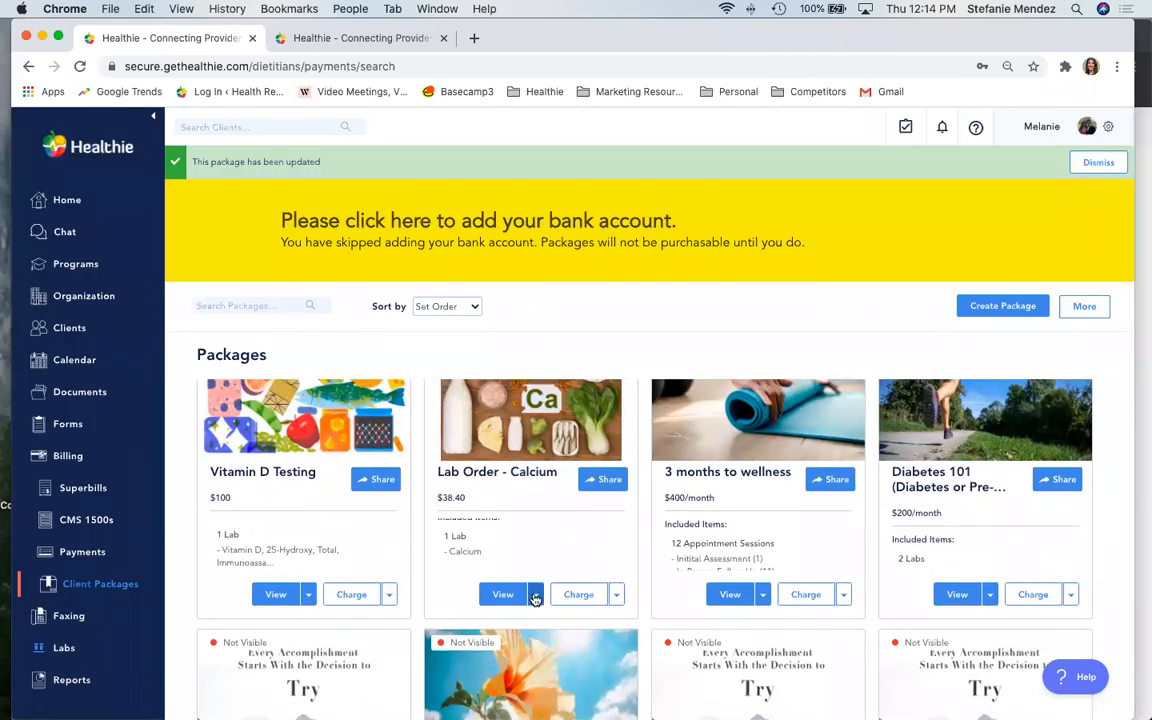
{"action": "left_click", "coordinate": [535, 596]}
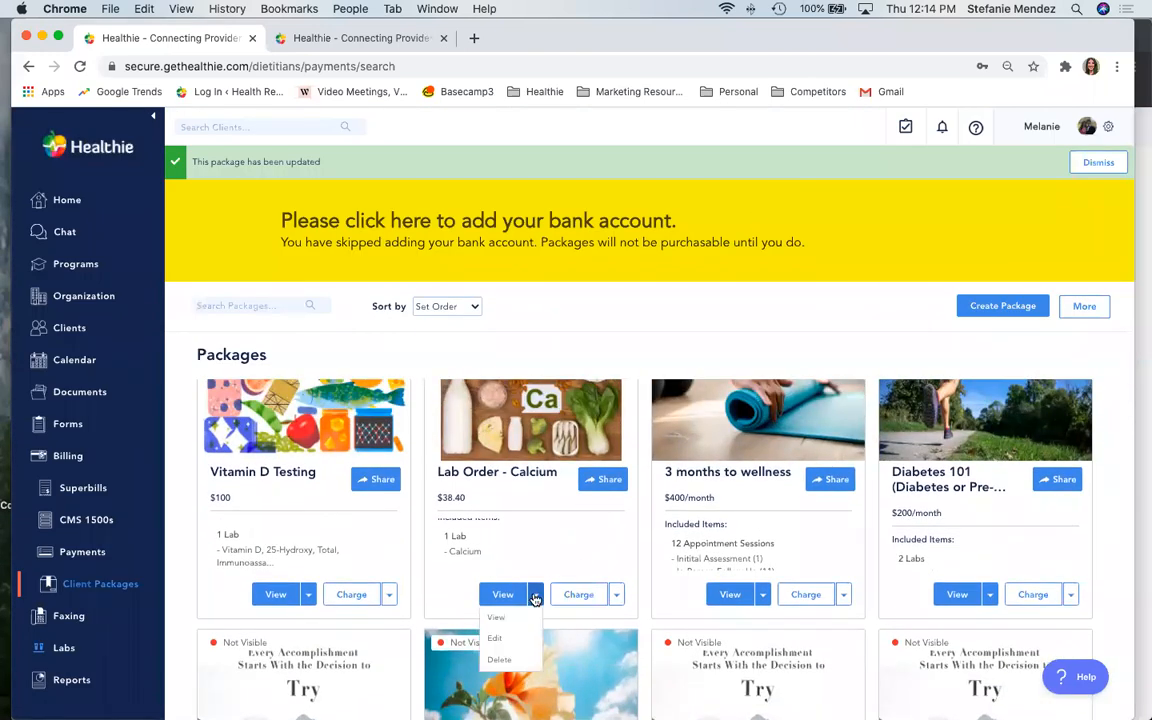
Select a client with a credit card on file in the Lab Order - Calcium package's charge form, and close the form
{"action": "left_click", "coordinate": [617, 596]}
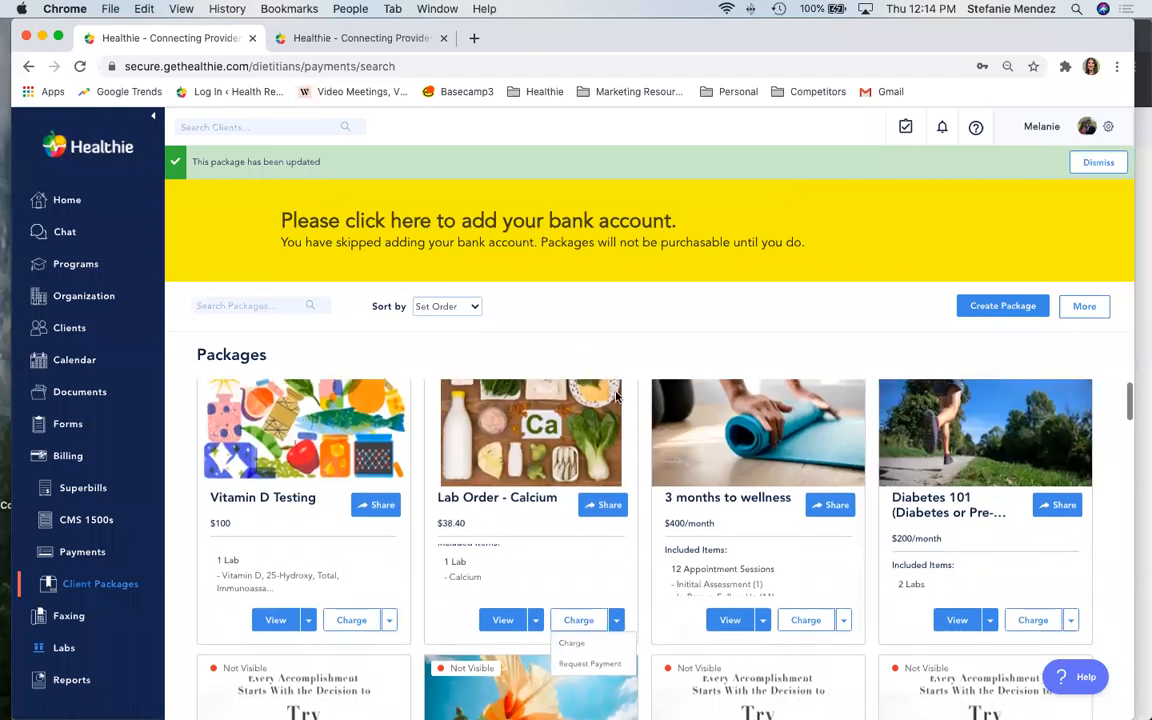
{"action": "scroll", "coordinate": [629, 236], "scroll_direction": "down", "scroll_amount": 3}
{"action": "scroll", "coordinate": [600, 270], "scroll_direction": "down", "scroll_amount": 2}
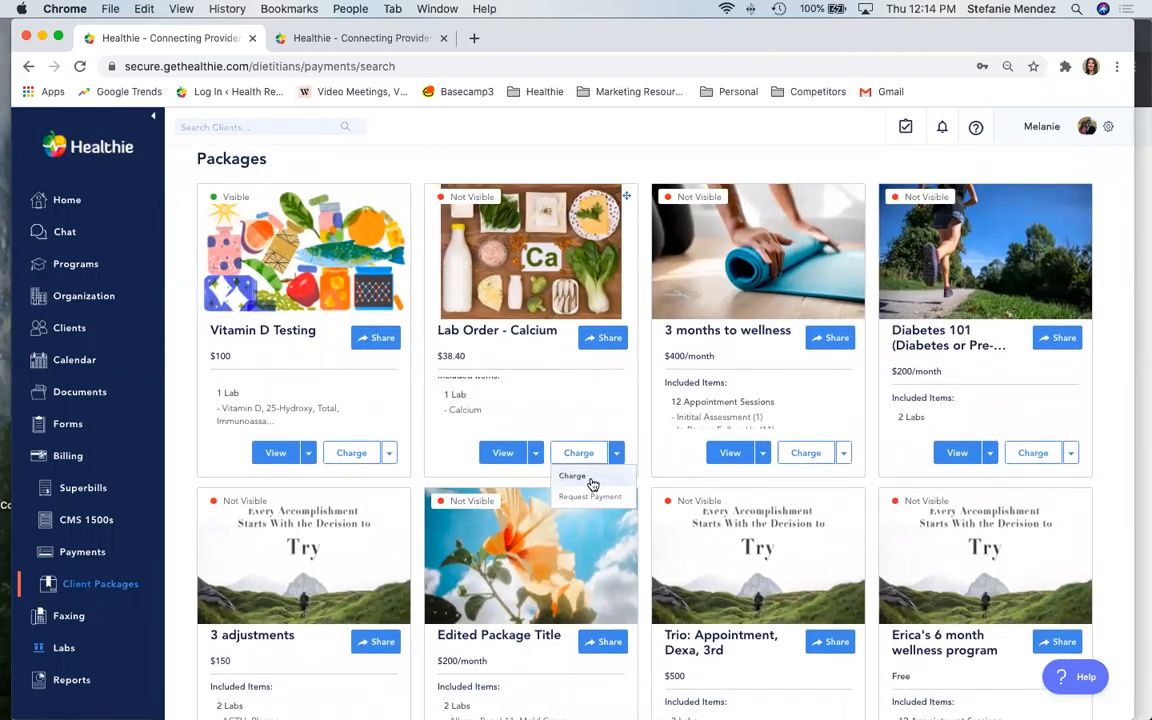
{"action": "left_click", "coordinate": [589, 479]}
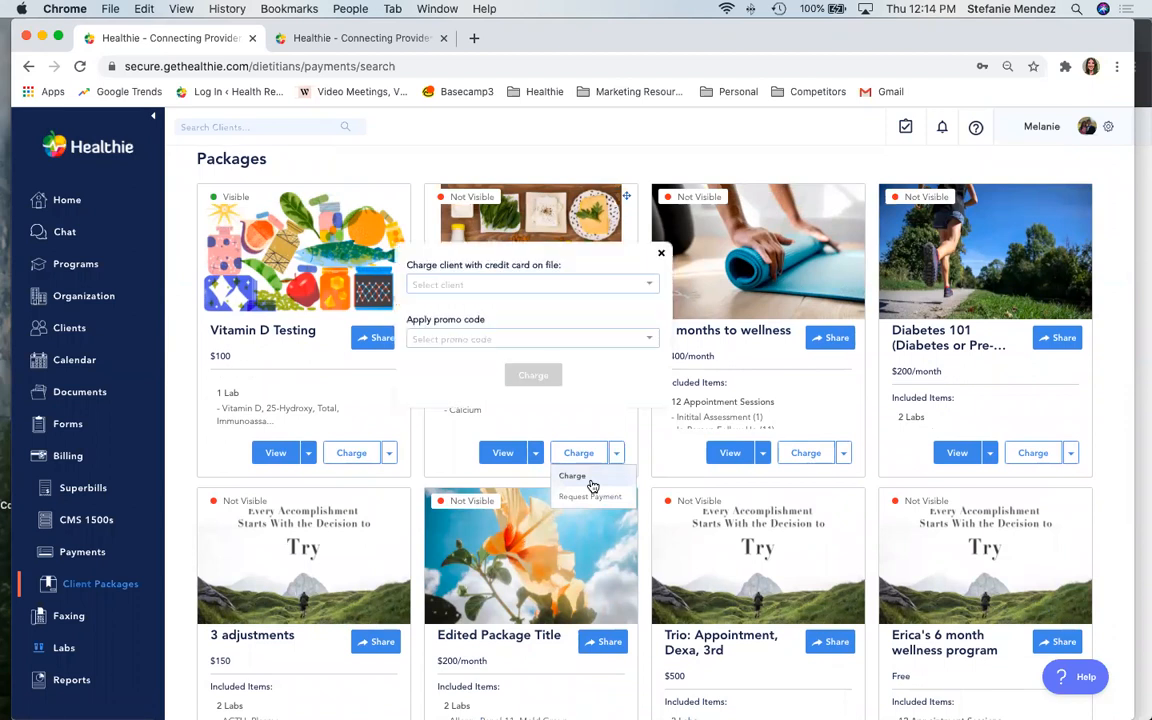
{"action": "left_click", "coordinate": [452, 286]}
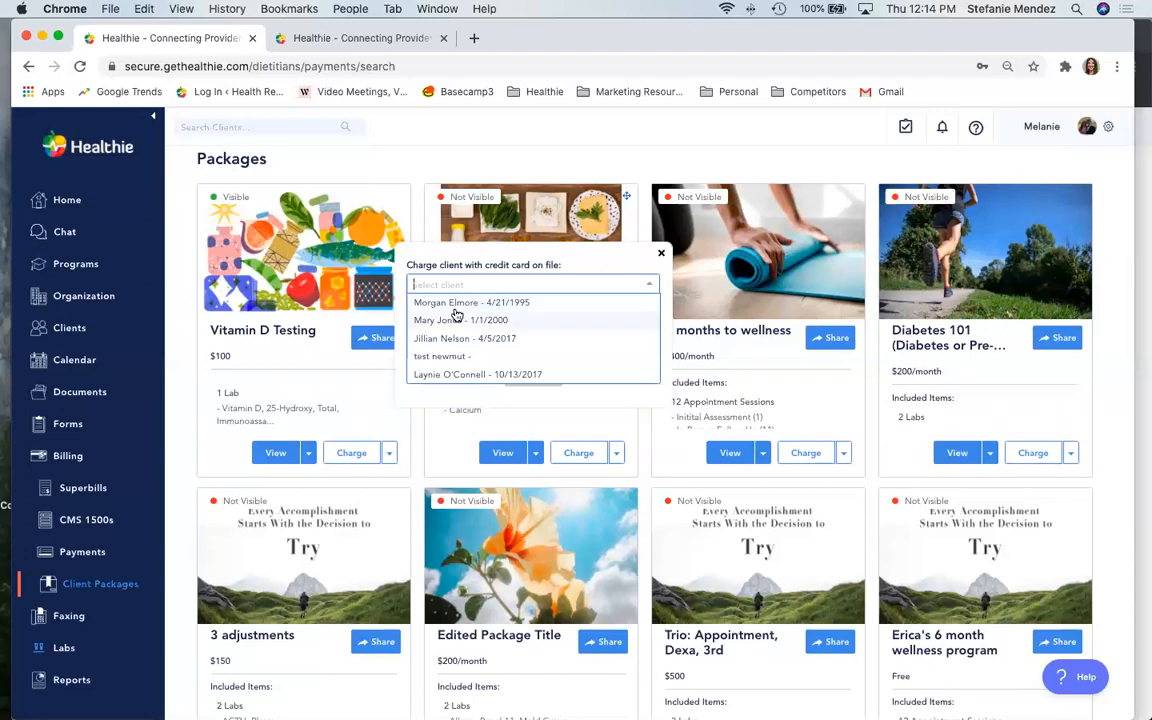
{"action": "left_click", "coordinate": [450, 302]}
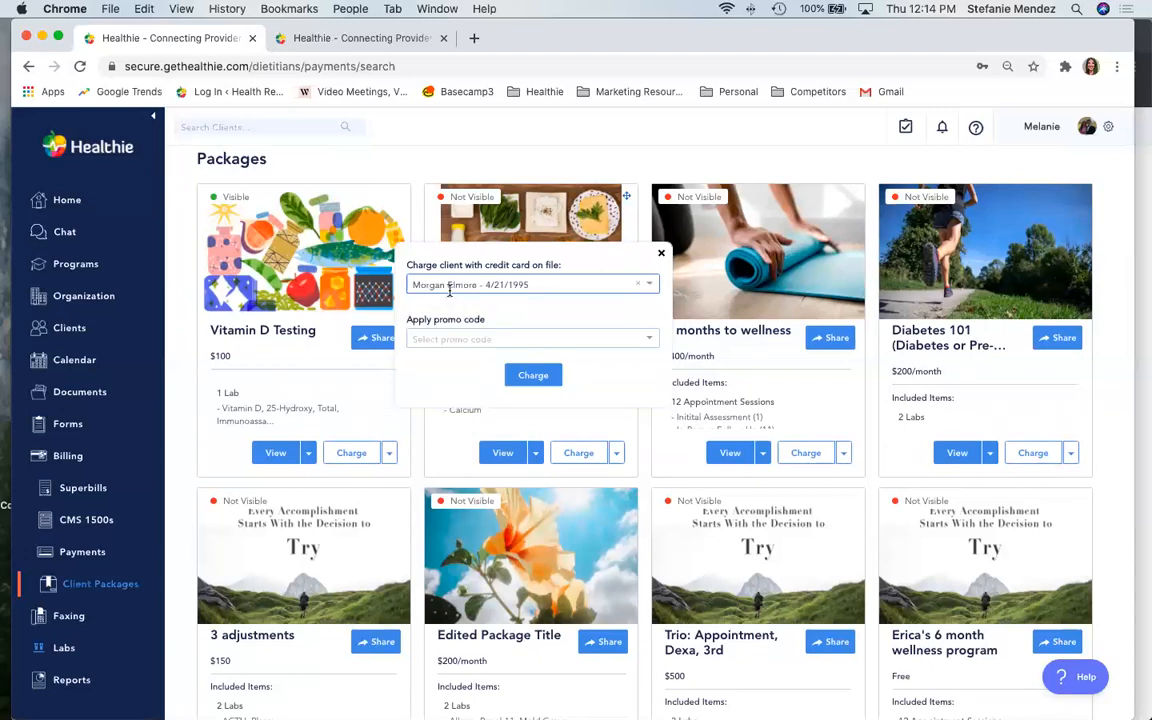
{"action": "left_click", "coordinate": [527, 375]}
{"action": "left_click", "coordinate": [661, 257]}
{"action": "key", "text": "ctrl+Down"}
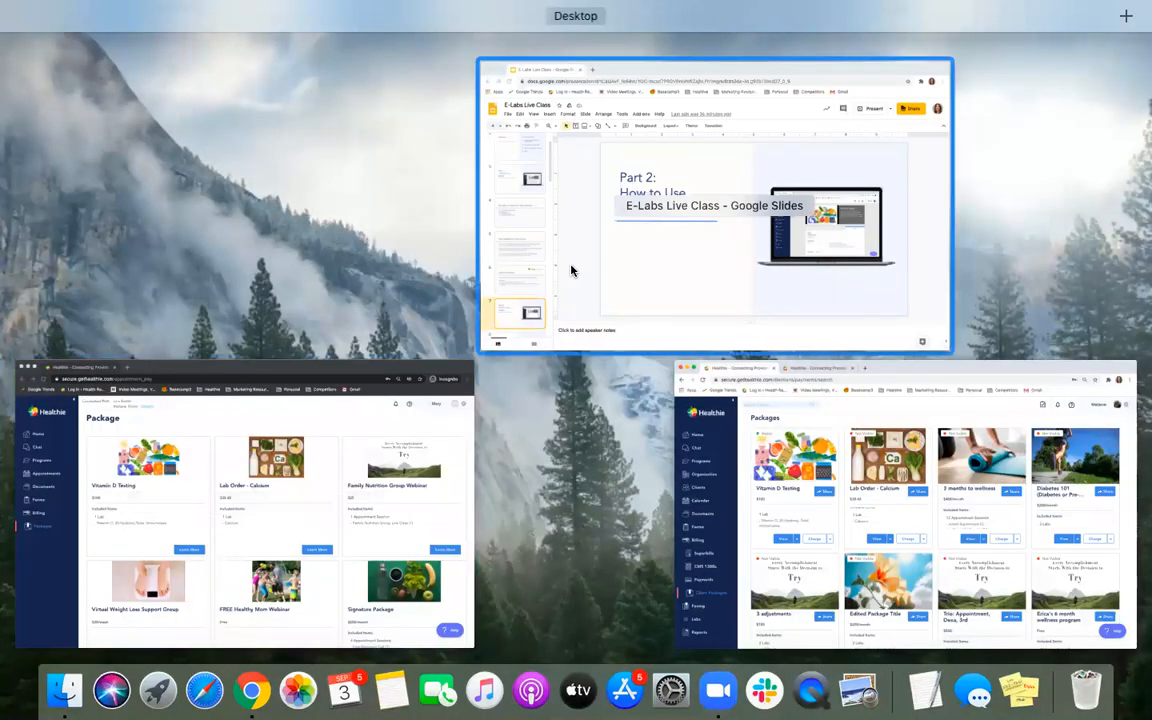
{"action": "left_click", "coordinate": [712, 472]}
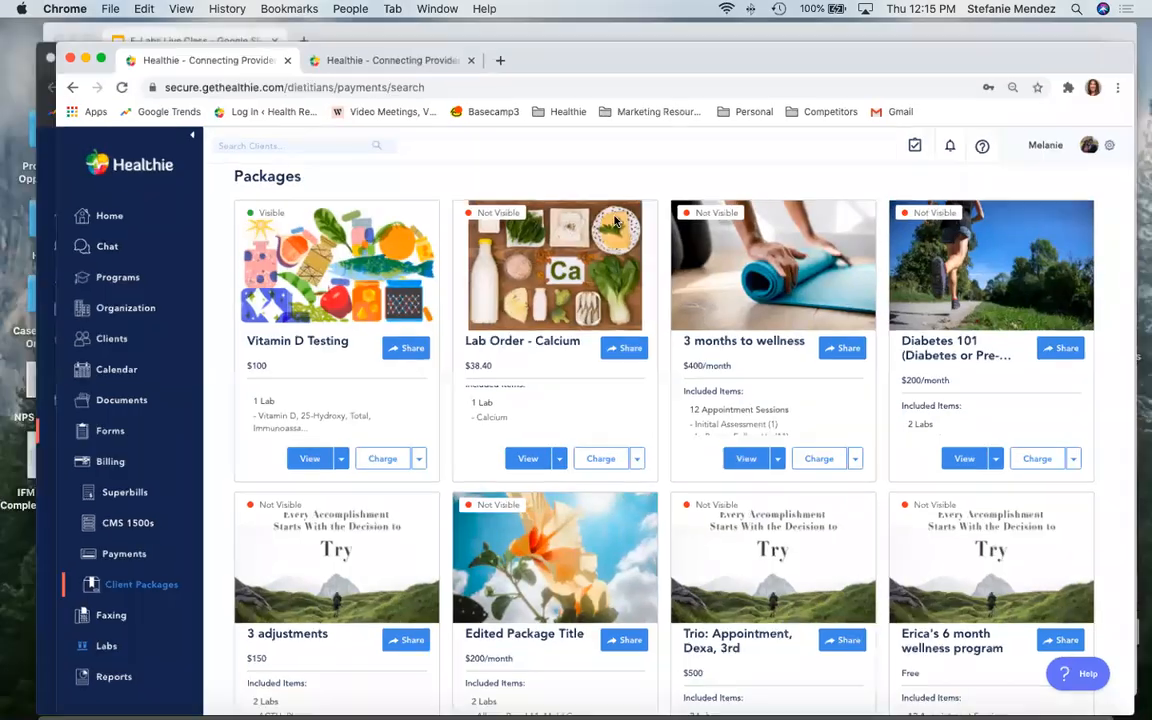
{"action": "key", "text": "ctrl+Up"}
{"action": "left_click", "coordinate": [807, 432]}
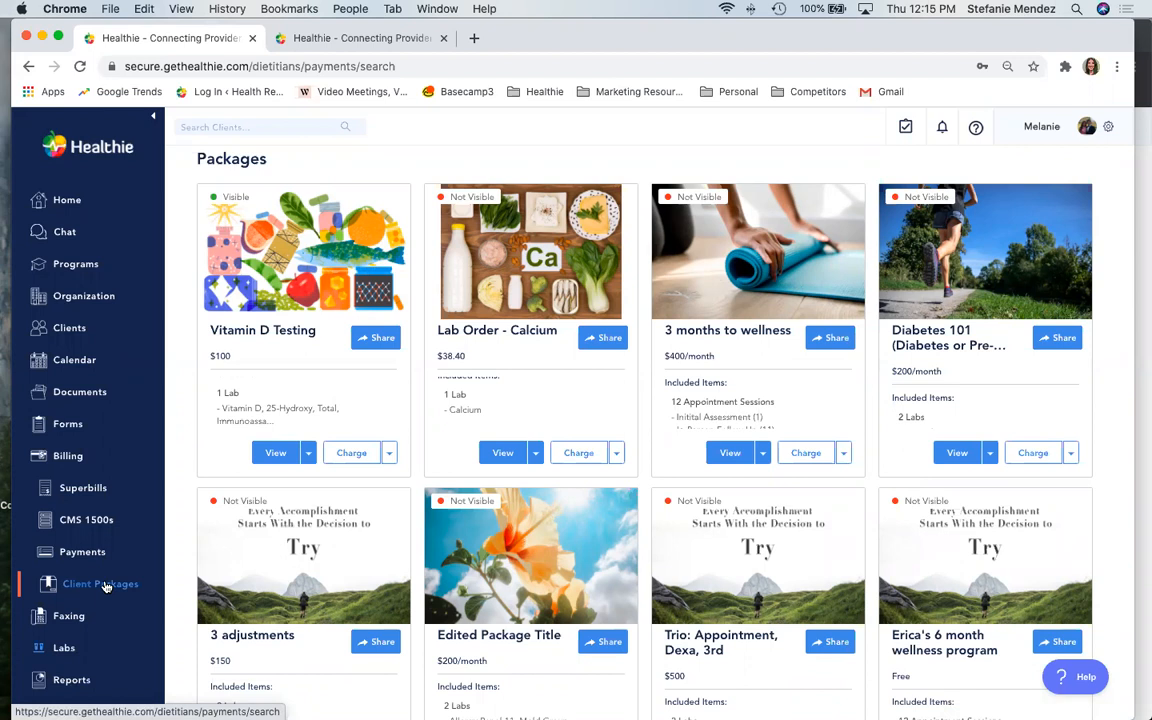
Open the provider's lab orders list and reload it
{"action": "left_click", "coordinate": [63, 649]}
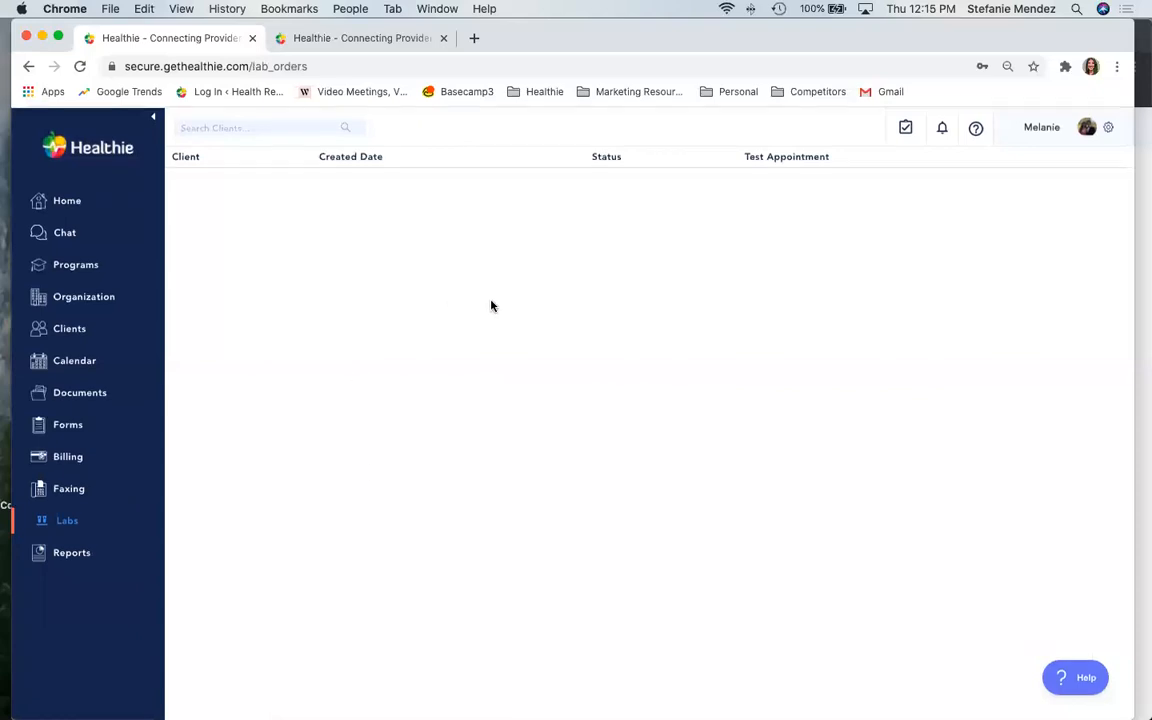
{"action": "left_click", "coordinate": [60, 522]}
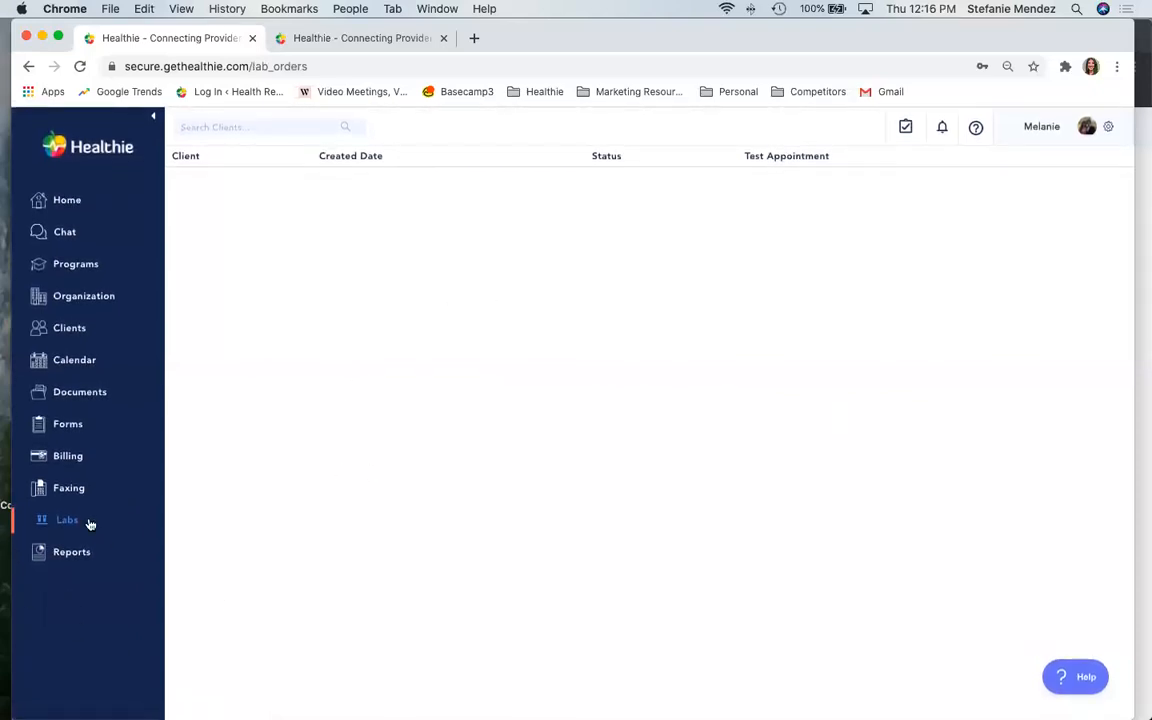
{"action": "left_click", "coordinate": [80, 68]}
Switch to the E-Labs Live Class presentation in Google Slides, present it full screen and advance to the Client Experience with E-labs steps
{"action": "key", "text": "ctrl+Up"}
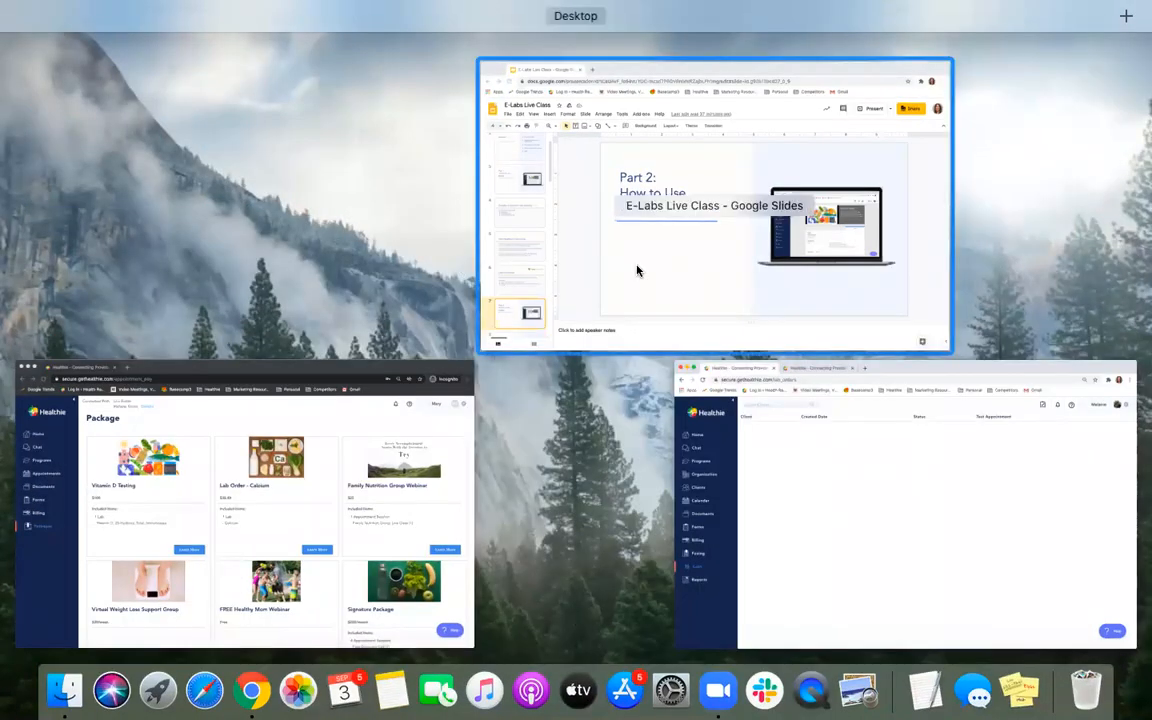
{"action": "left_click", "coordinate": [636, 270]}
{"action": "left_click", "coordinate": [963, 140]}
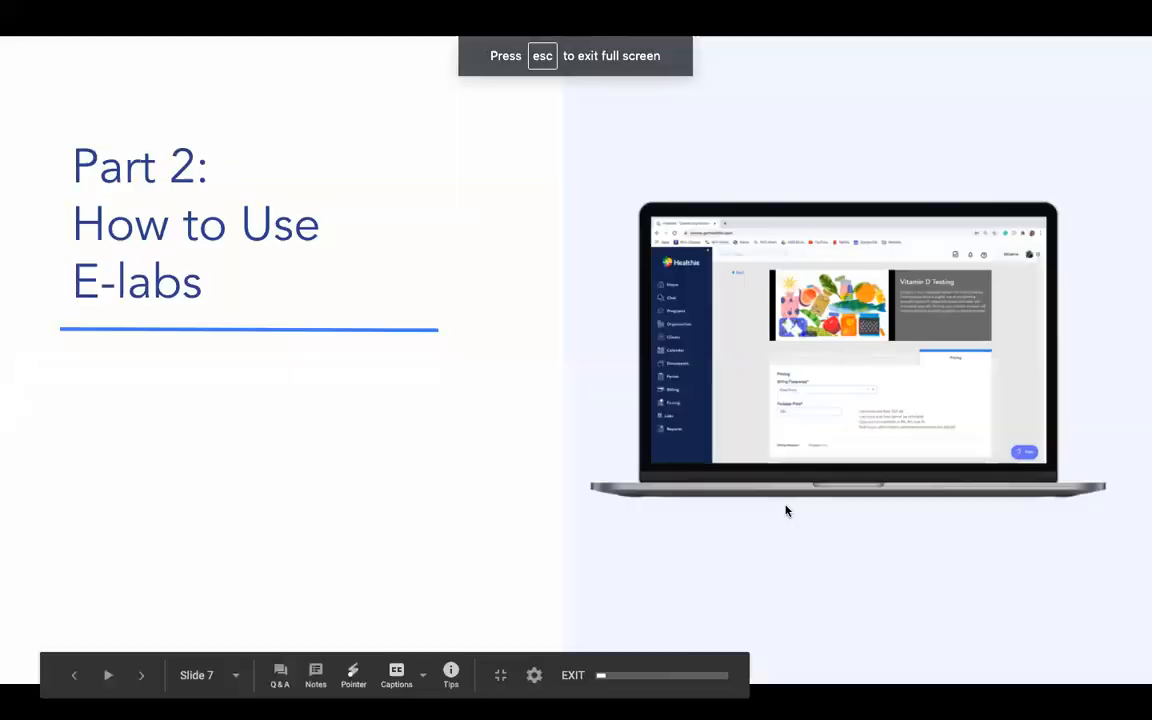
{"action": "key", "text": "Right"}
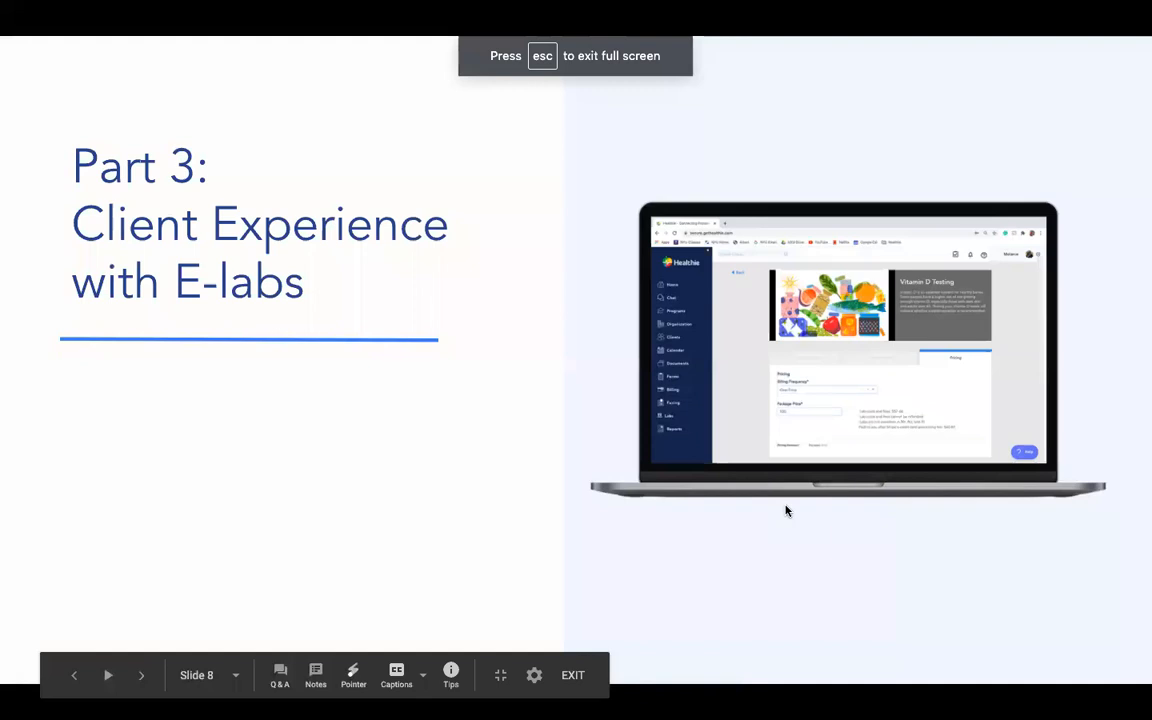
{"action": "key", "text": "Right"}
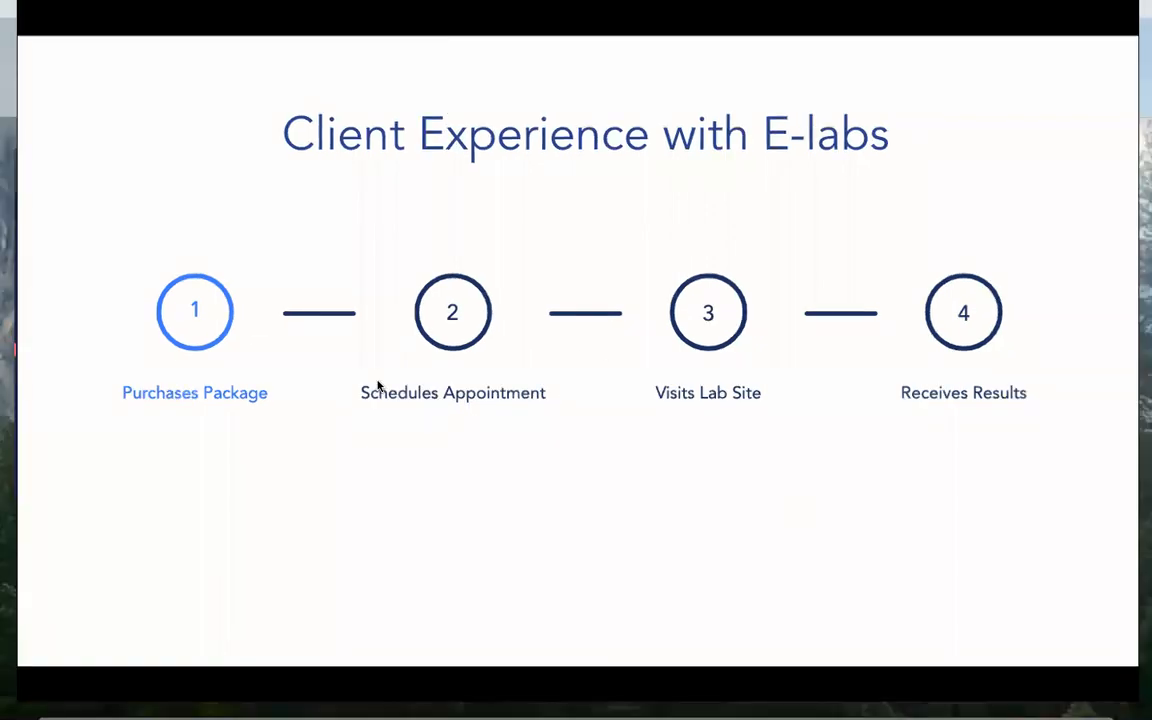
Switch to the client's Healthie window, open the client's home dashboard and align the window with the screen edge
{"action": "key", "text": "ctrl+Up"}
{"action": "left_click", "coordinate": [368, 283]}
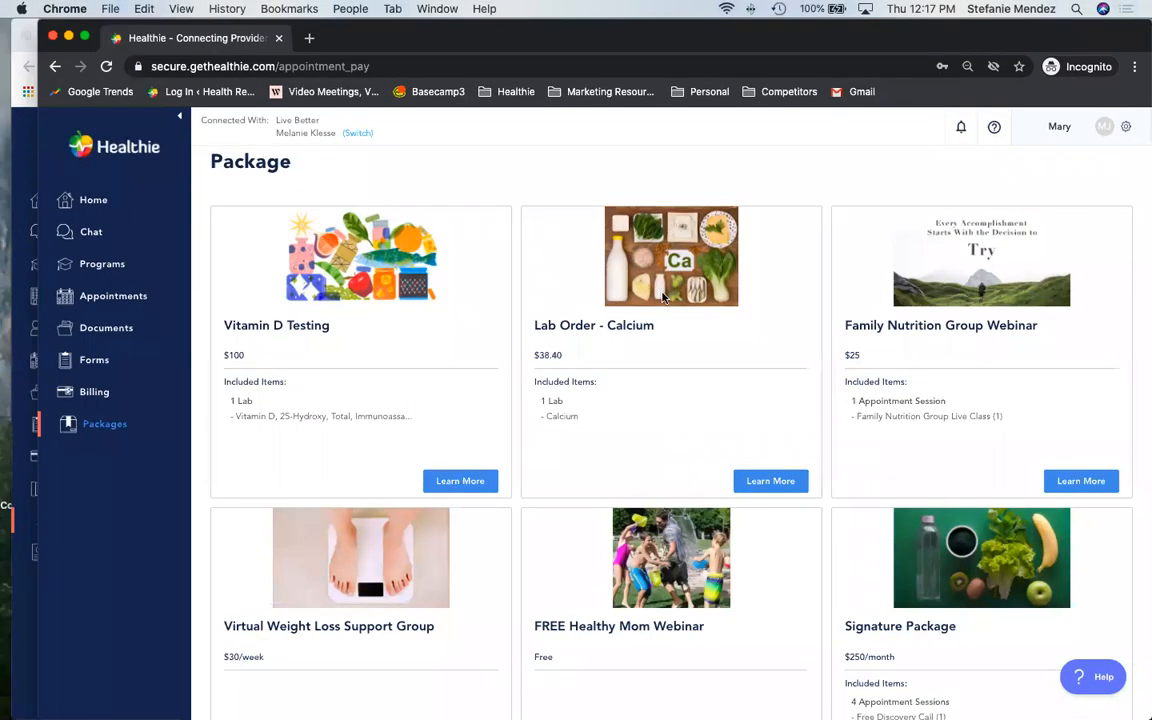
{"action": "left_click", "coordinate": [95, 199]}
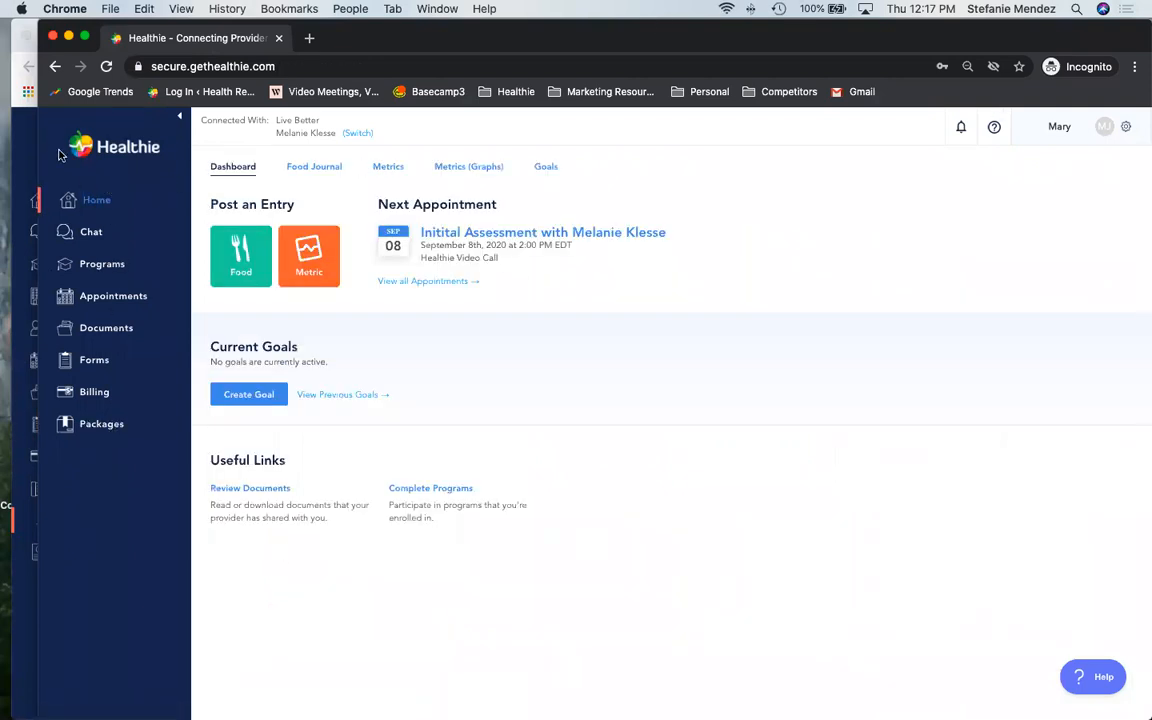
{"action": "left_click_drag", "start_coordinate": [37, 136], "coordinate": [6, 136]}
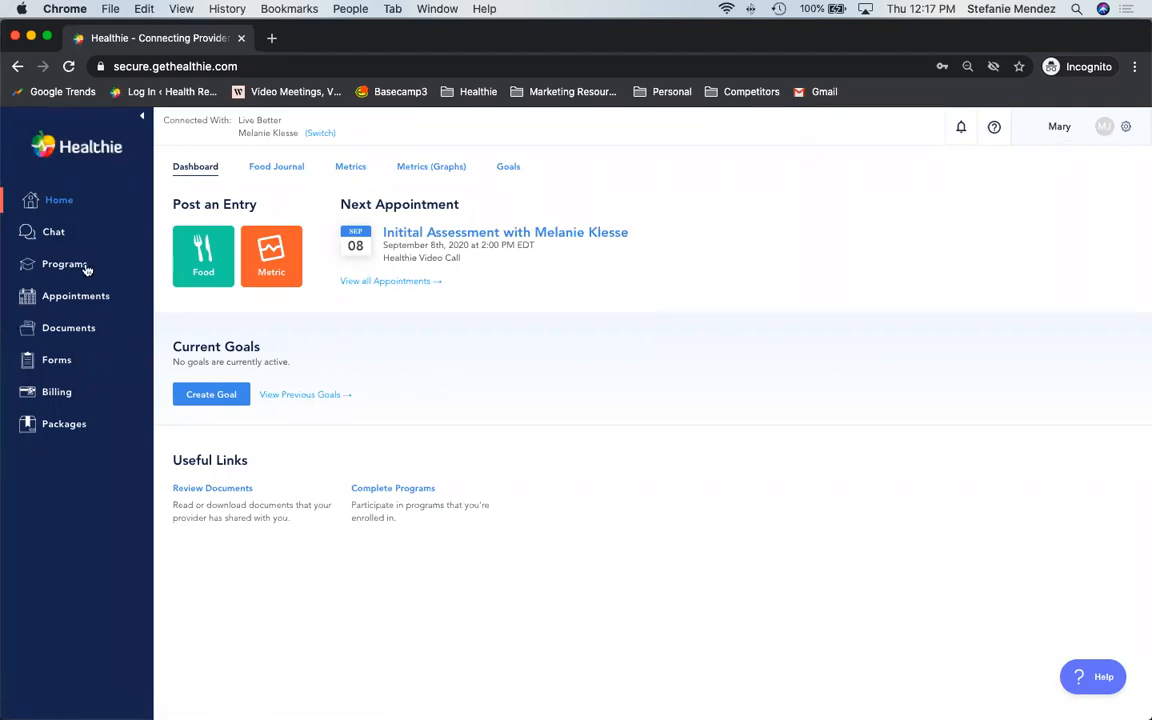
Browse the packages offered to the client and open the Vitamin D Testing package's details and purchase form
{"action": "left_click", "coordinate": [62, 428]}
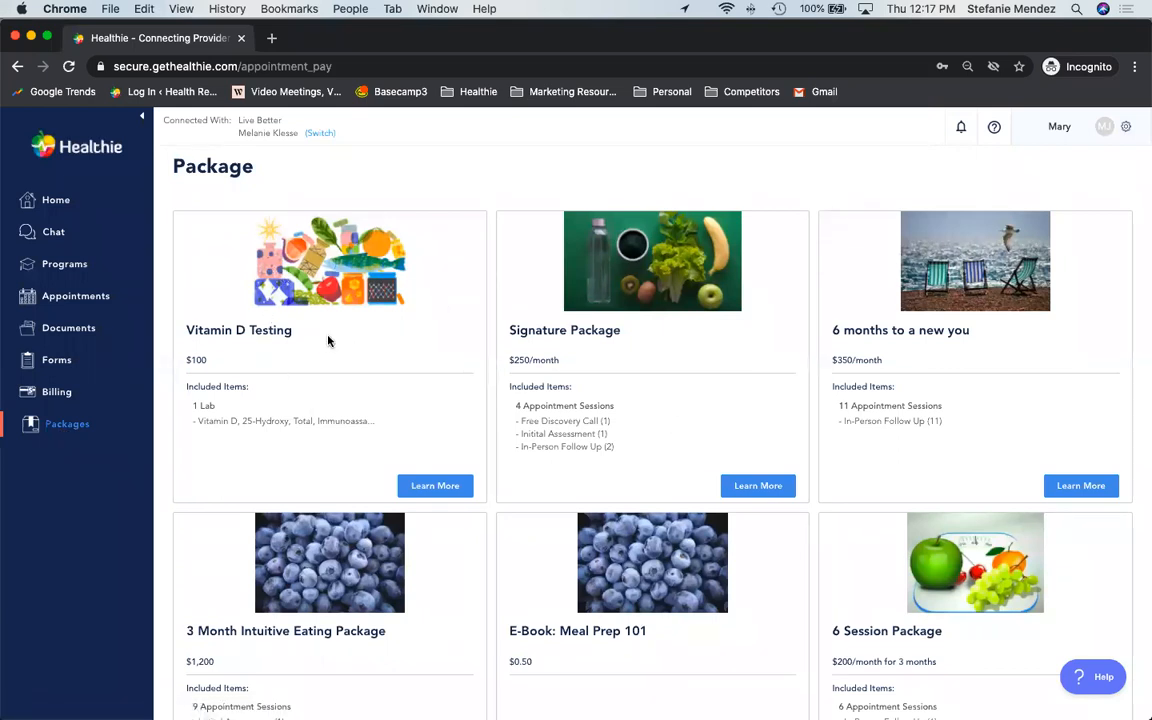
{"action": "scroll", "coordinate": [300, 340], "scroll_direction": "down", "scroll_amount": 2}
{"action": "scroll", "coordinate": [327, 341], "scroll_direction": "up", "scroll_amount": 2}
{"action": "scroll", "coordinate": [327, 341], "scroll_direction": "down", "scroll_amount": 5}
{"action": "scroll", "coordinate": [327, 338], "scroll_direction": "up", "scroll_amount": 5}
{"action": "left_click", "coordinate": [450, 485]}
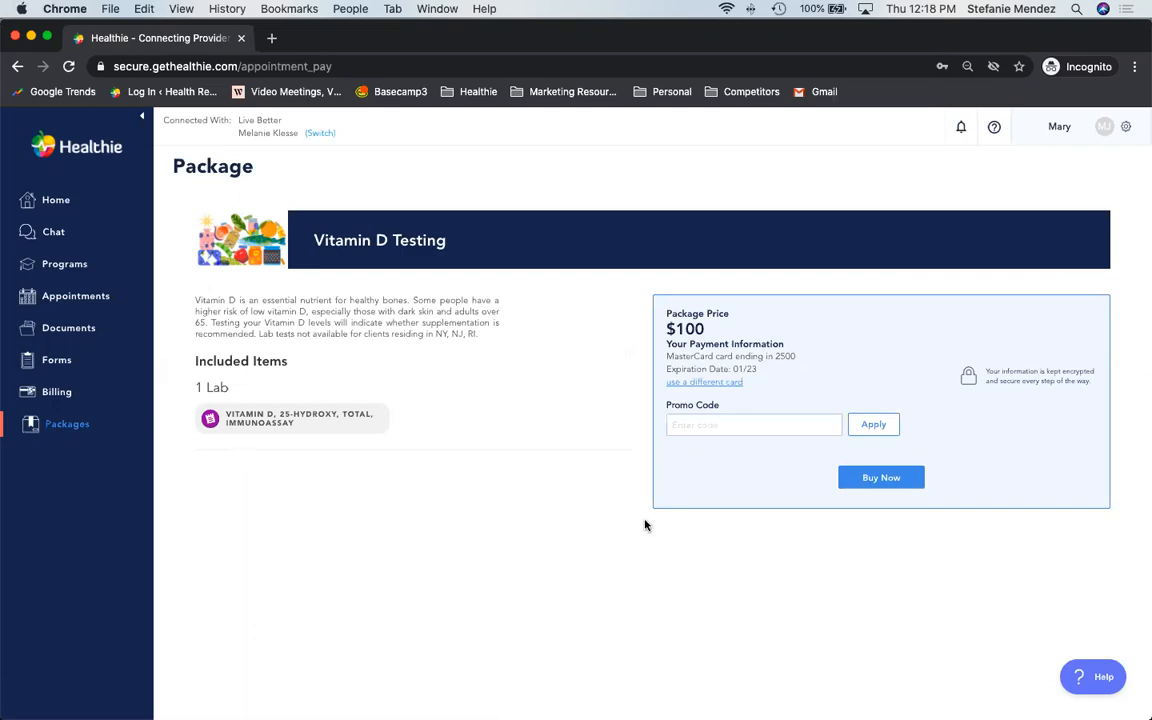
Return to the E-Labs slideshow and advance past the package confirmation email to the Schedules Appointment stage on slide 14
{"action": "key", "text": "ctrl+Up"}
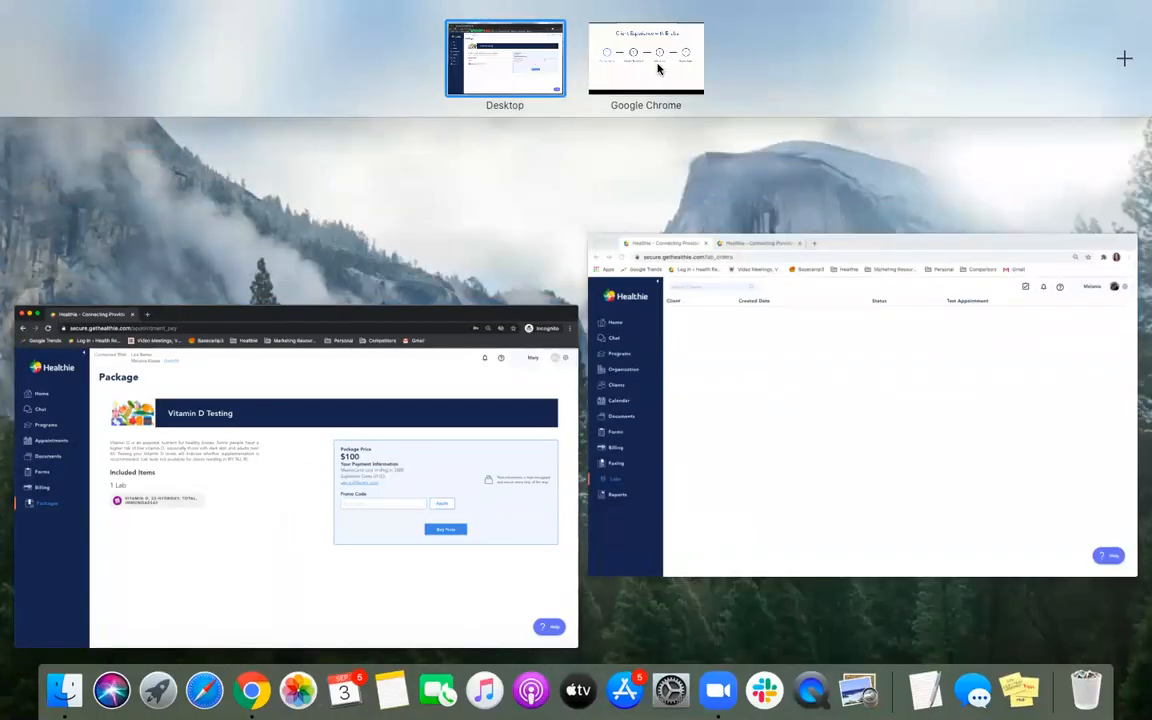
{"action": "left_click", "coordinate": [661, 68]}
{"action": "key", "text": "Right"}
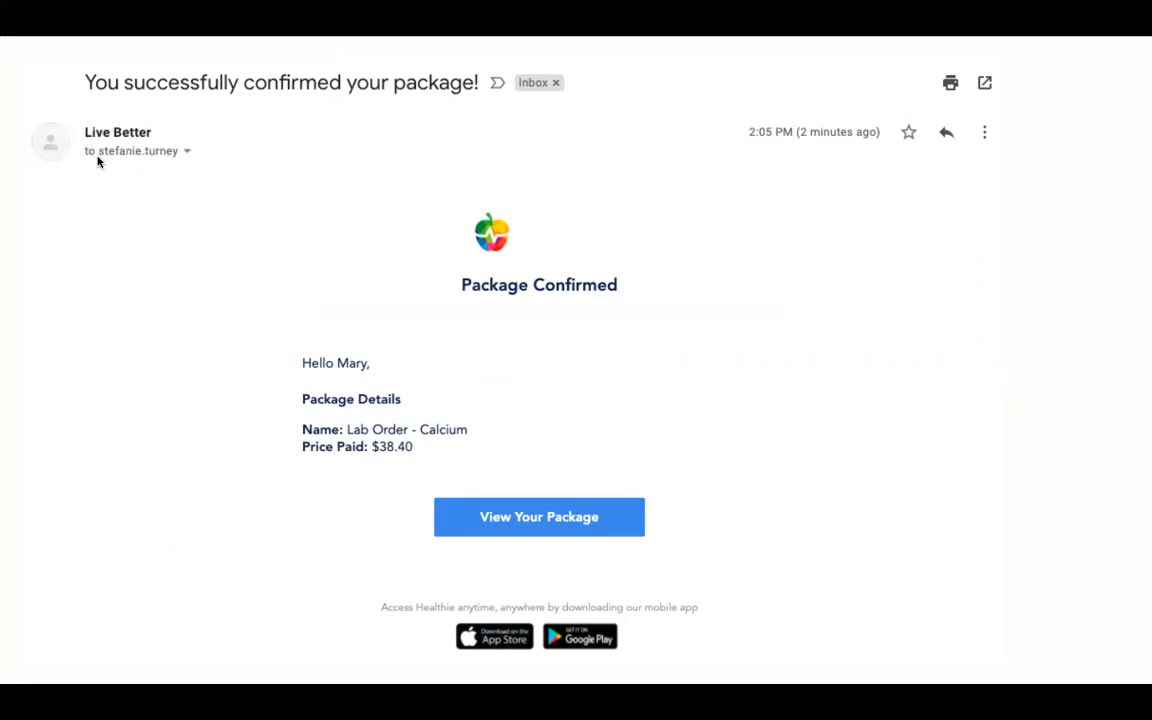
{"action": "left_click", "coordinate": [772, 564]}
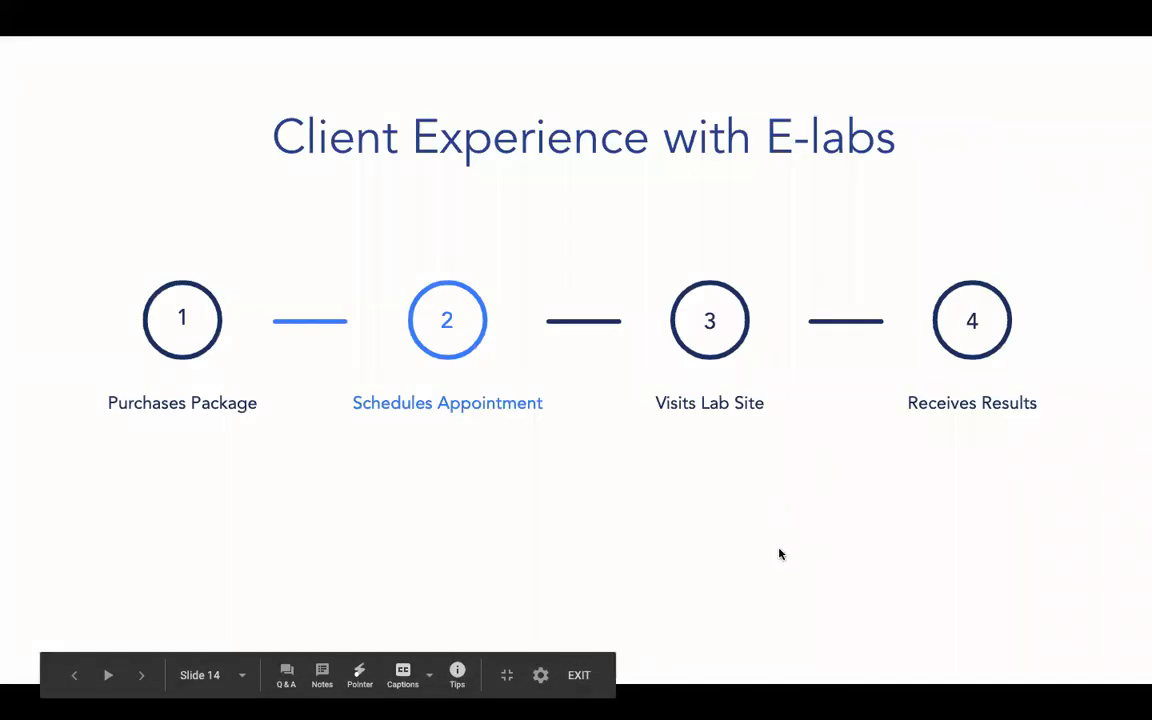